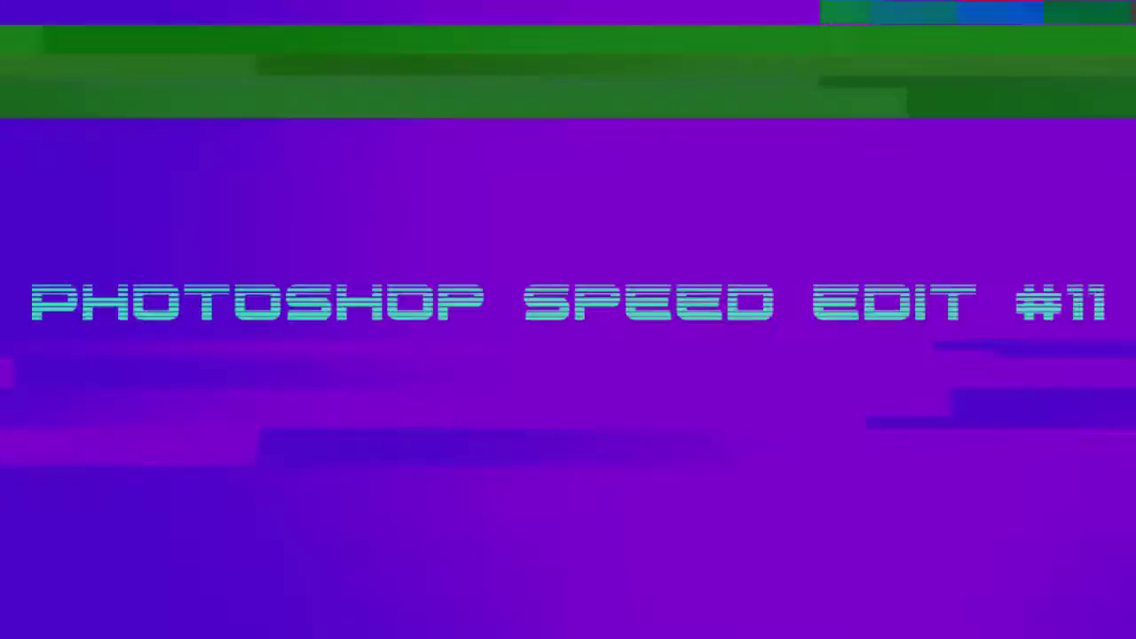
# Create a new empty layer and move the photo layer above it
pyautogui.scroll(5, 448, 323)
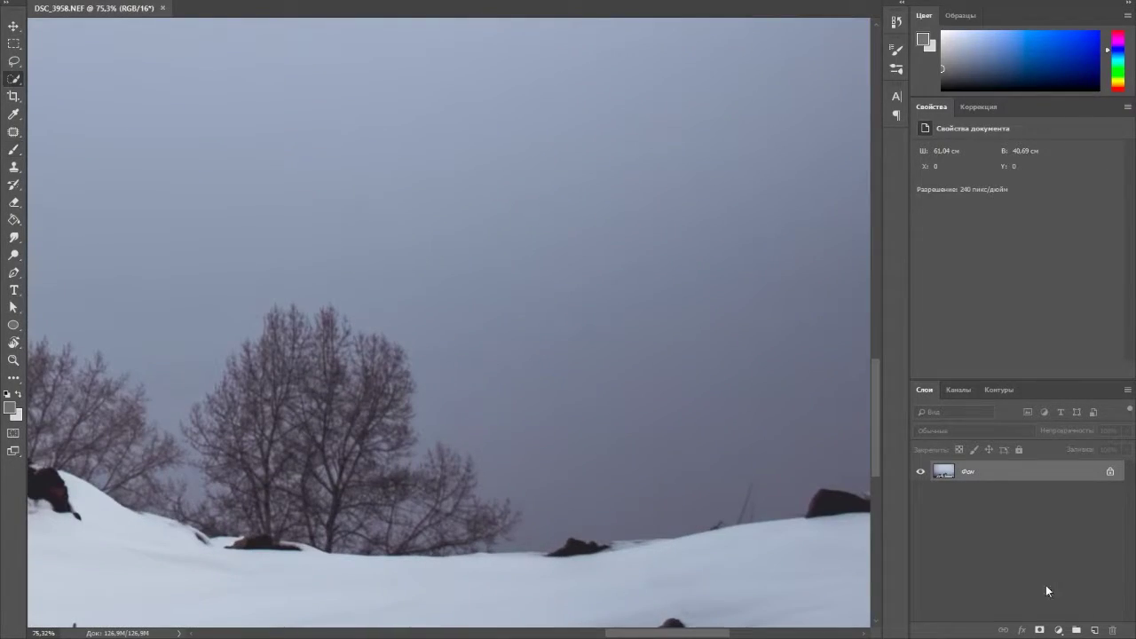
pyautogui.click(1095, 629)
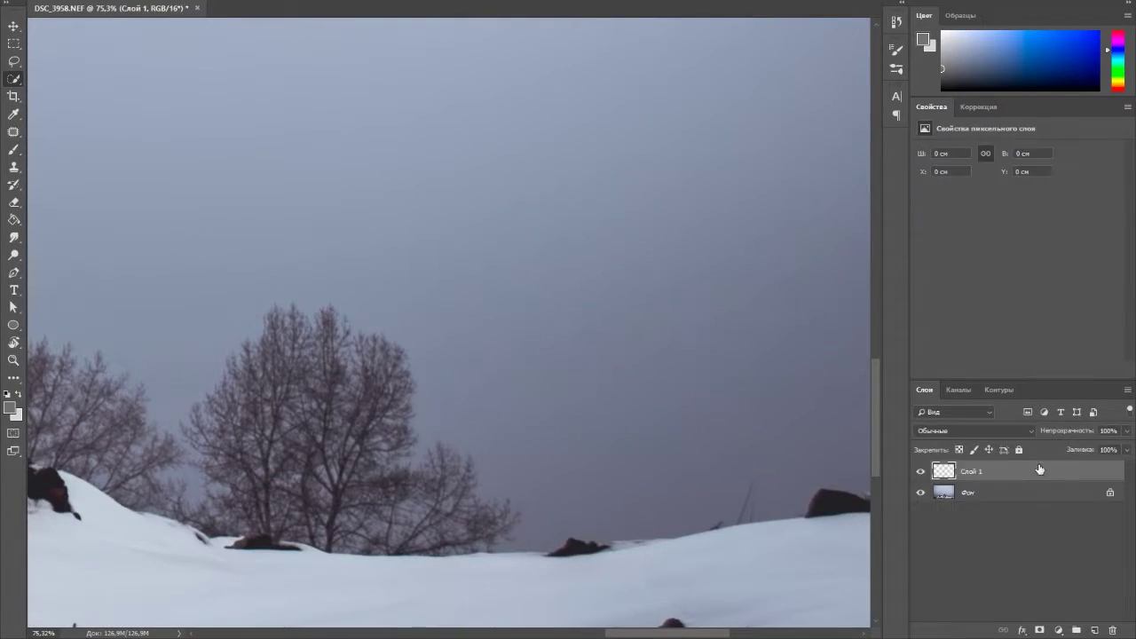
pyautogui.moveTo(1063, 492); pyautogui.dragTo(1063, 470)
# Quick-select the whole sky, subtracting the snow ridge, and inspect the selection edge
pyautogui.moveTo(824, 477); pyautogui.dragTo(408, 269)
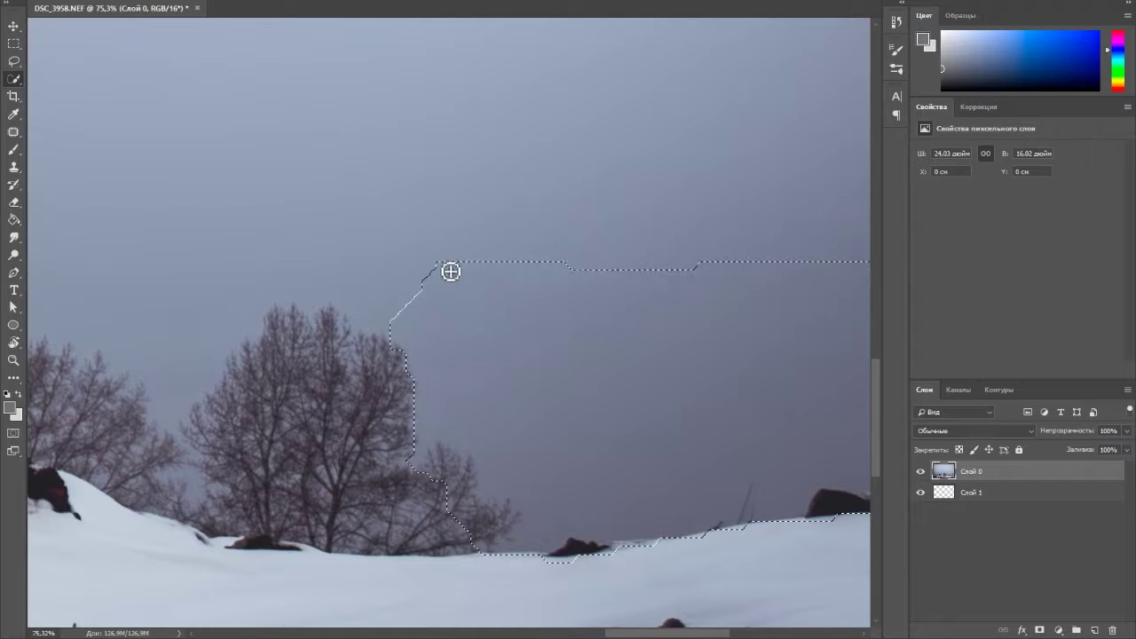
pyautogui.scroll(-3, 408, 269)
pyautogui.moveTo(578, 350); pyautogui.dragTo(675, 426)
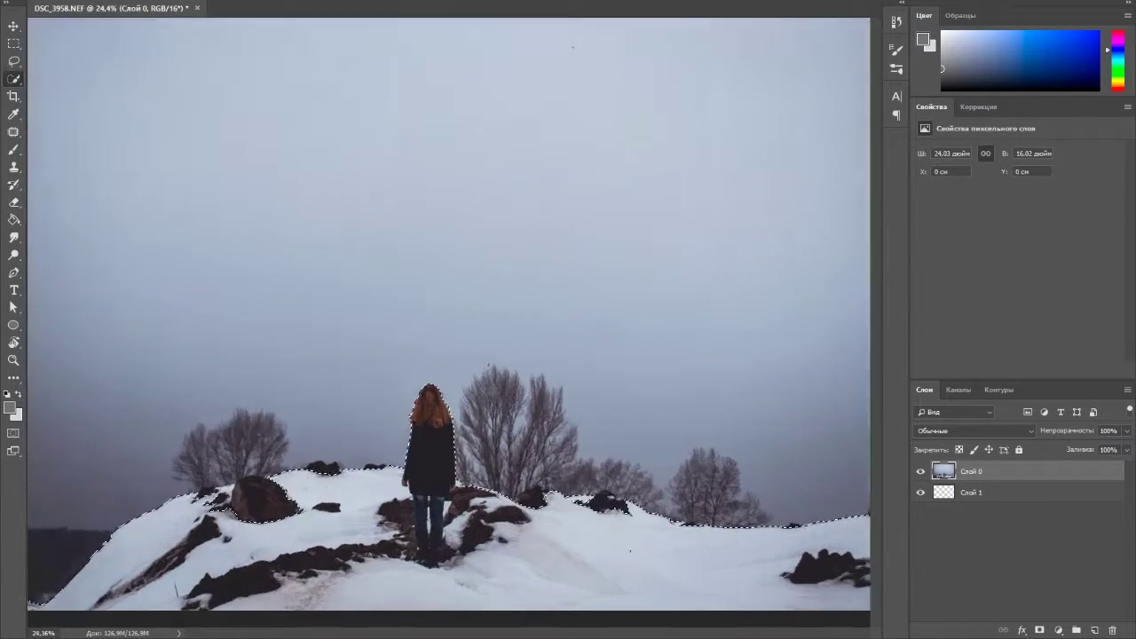
pyautogui.scroll(3, 310, 453)
pyautogui.scroll(3, 311, 453)
pyautogui.scroll(2, 310, 452)
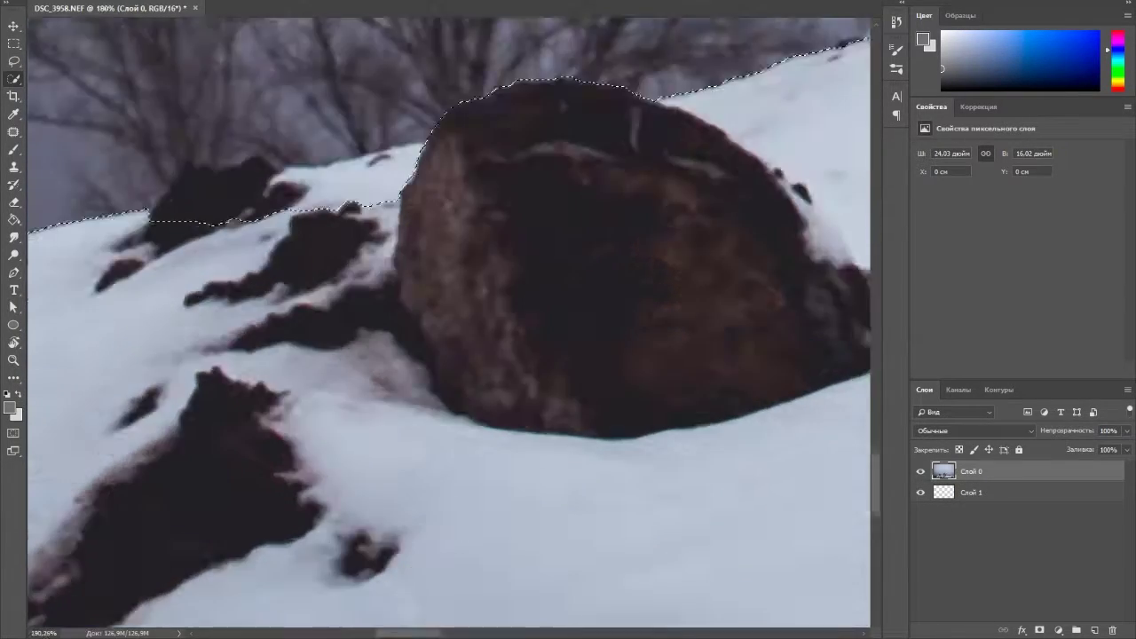
pyautogui.scroll(2, 311, 453)
pyautogui.moveTo(267, 258); pyautogui.dragTo(630, 186)
pyautogui.hscroll(5, 448, 319)
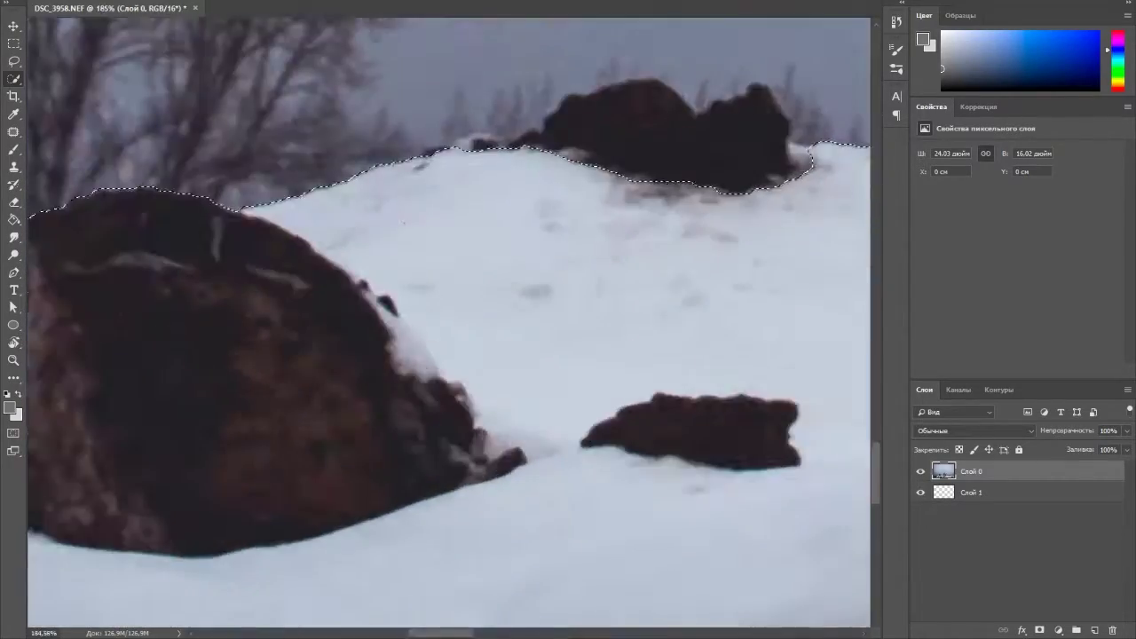
pyautogui.hscroll(5, 448, 320)
pyautogui.hscroll(5, 783, 161)
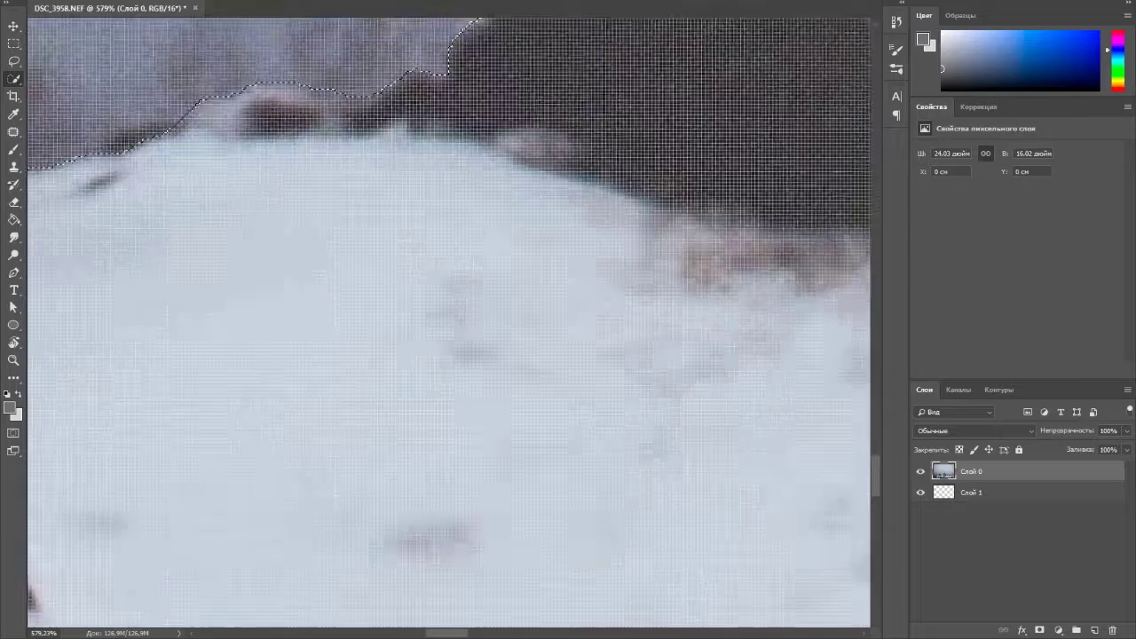
pyautogui.scroll(-3, 782, 160)
pyautogui.scroll(2, 782, 161)
pyautogui.scroll(3, 393, 216)
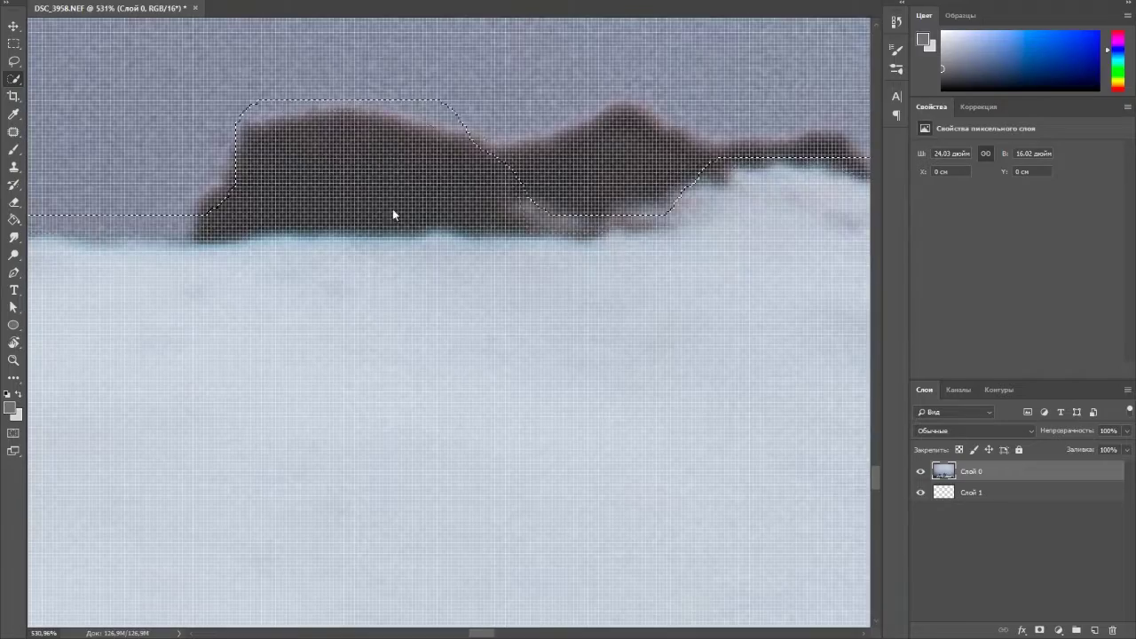
pyautogui.scroll(-5, 419, 228)
pyautogui.scroll(3, 416, 239)
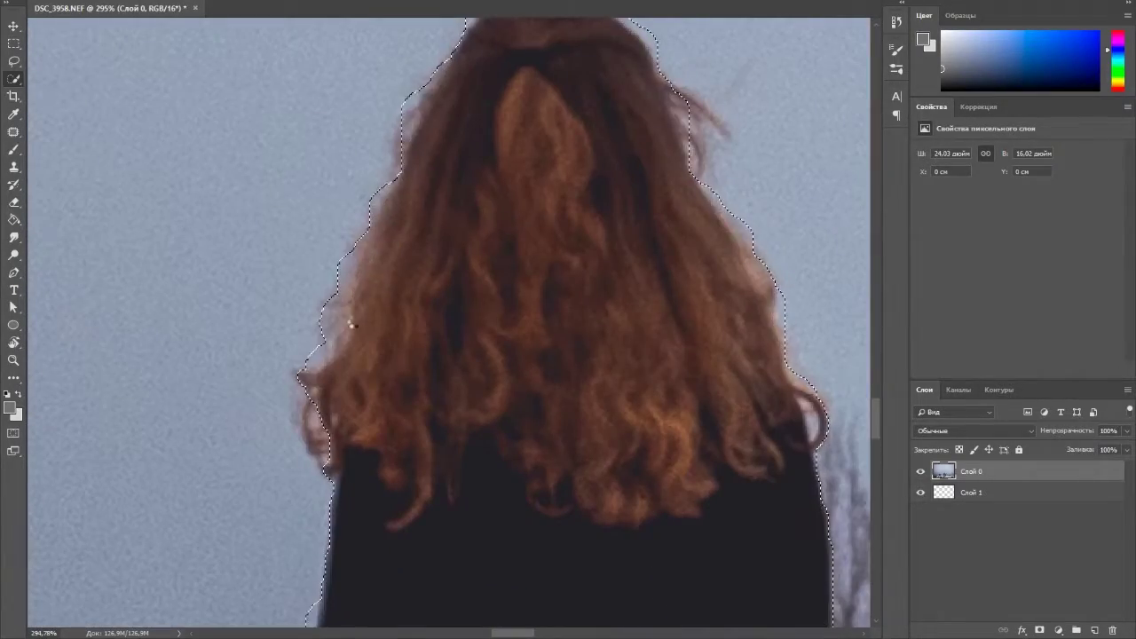
pyautogui.scroll(-5, 603, 152)
pyautogui.scroll(-1, 596, 536)
pyautogui.scroll(4, 596, 537)
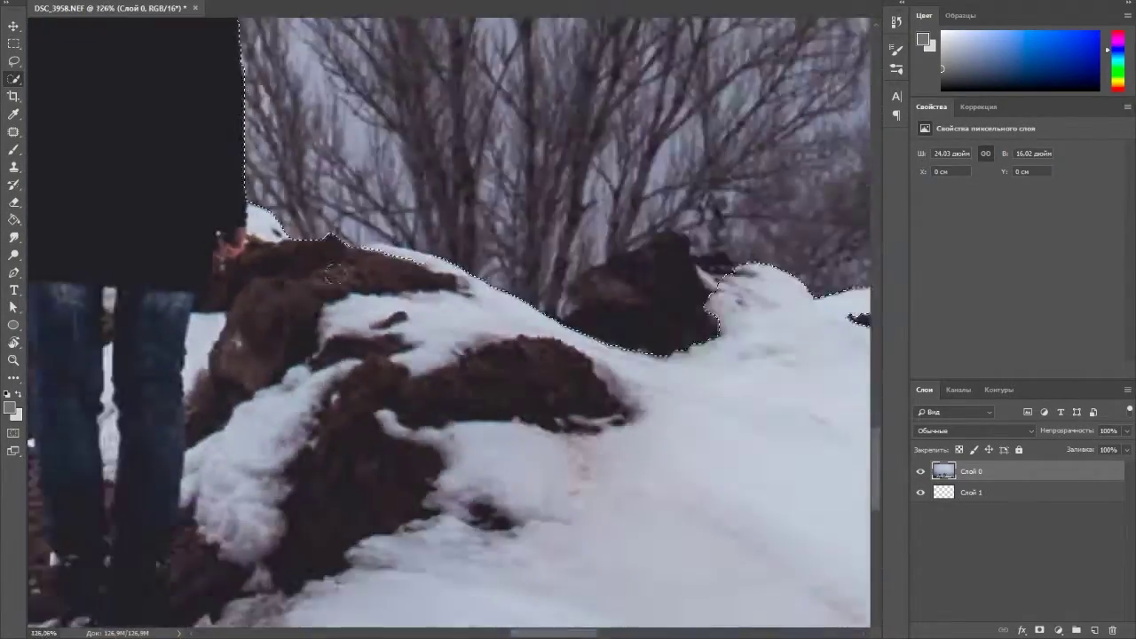
pyautogui.scroll(4, 595, 536)
pyautogui.scroll(2, 542, 271)
pyautogui.scroll(-2, 659, 147)
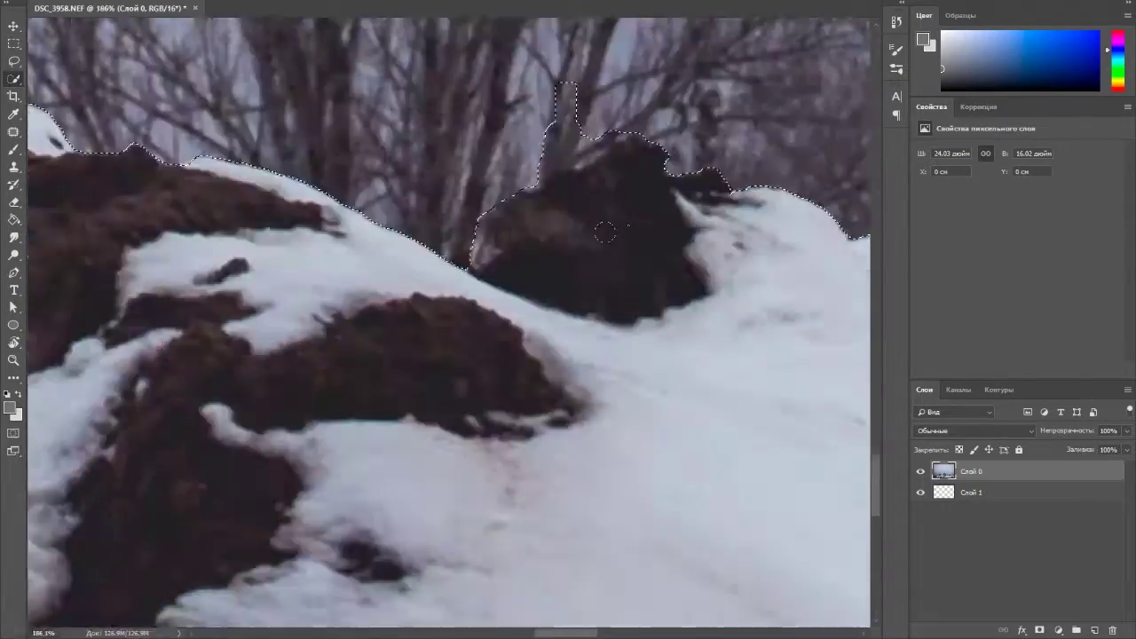
pyautogui.scroll(2, 657, 231)
pyautogui.scroll(-2, 655, 293)
pyautogui.scroll(1, 656, 325)
pyautogui.scroll(2, 583, 254)
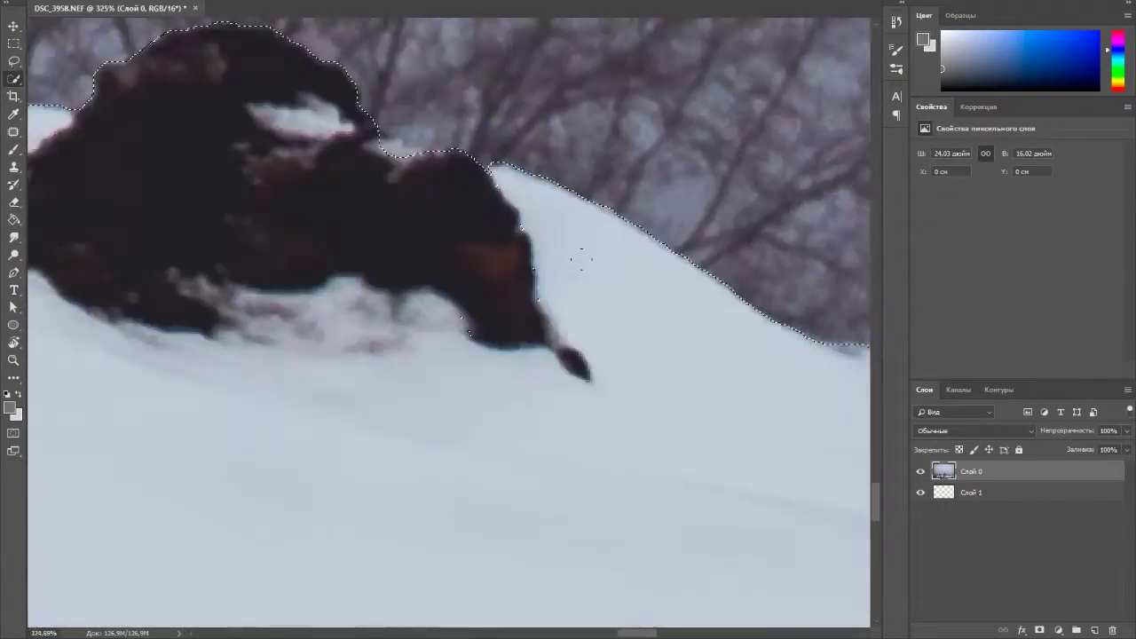
pyautogui.scroll(3, 583, 254)
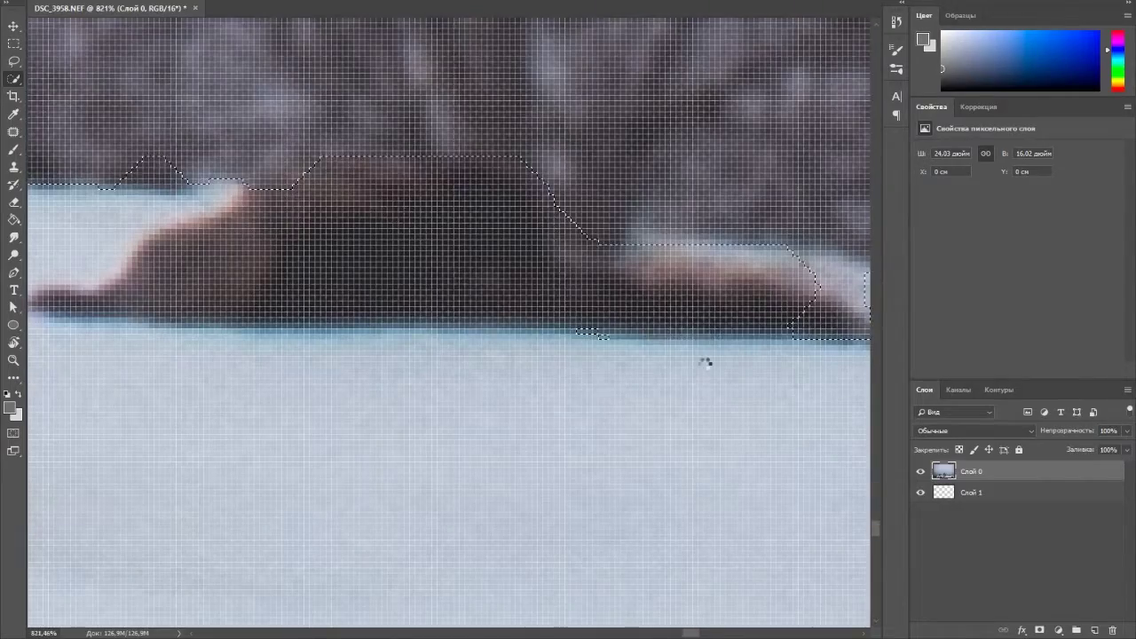
pyautogui.scroll(-2, 705, 363)
pyautogui.scroll(-2, 705, 363)
pyautogui.scroll(-3, 805, 318)
pyautogui.scroll(3, 805, 318)
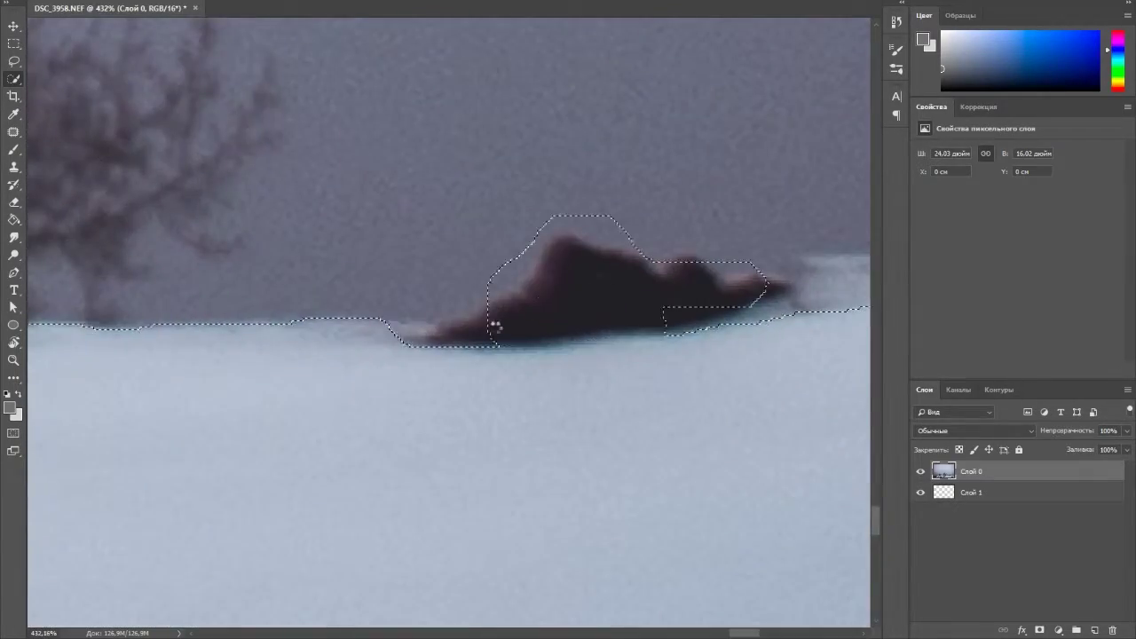
pyautogui.scroll(-2, 553, 325)
pyautogui.scroll(2, 520, 297)
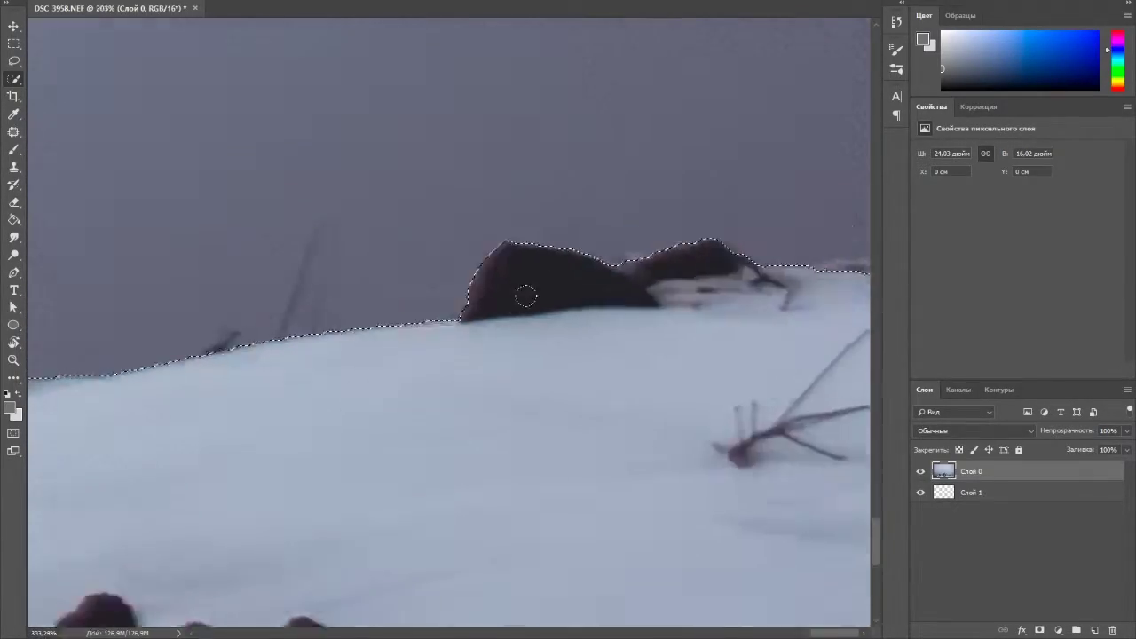
pyautogui.scroll(-2, 520, 297)
pyautogui.scroll(4, 690, 306)
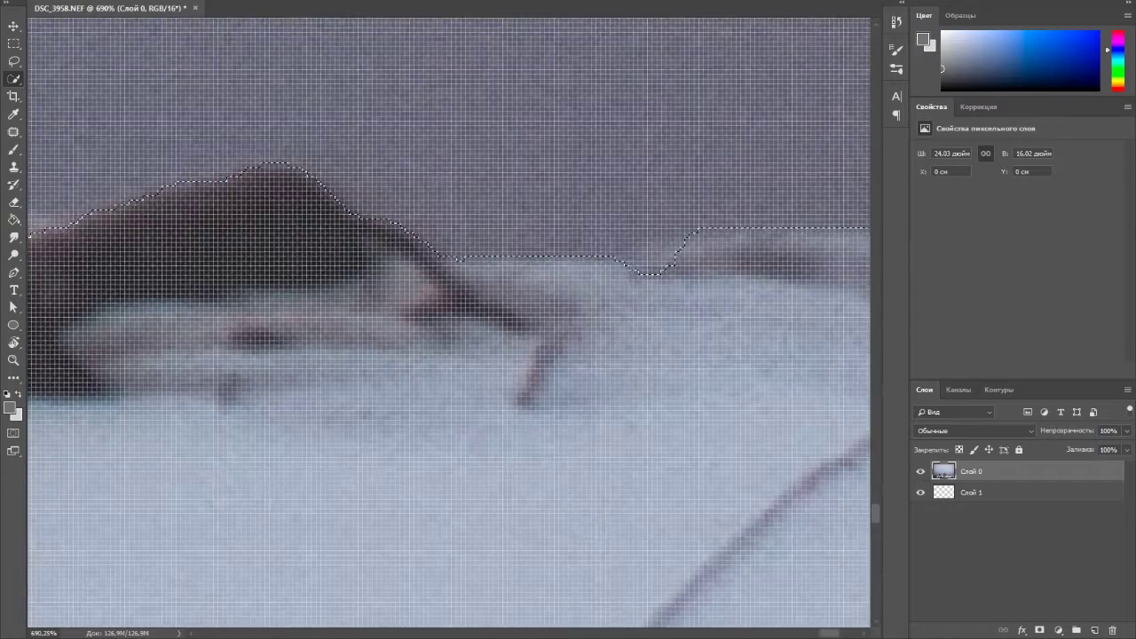
pyautogui.scroll(-2, 690, 306)
pyautogui.scroll(2, 689, 306)
pyautogui.scroll(-3, 690, 306)
# Add a layer mask to the photo from the sky selection and invert it
pyautogui.click(1039, 631)
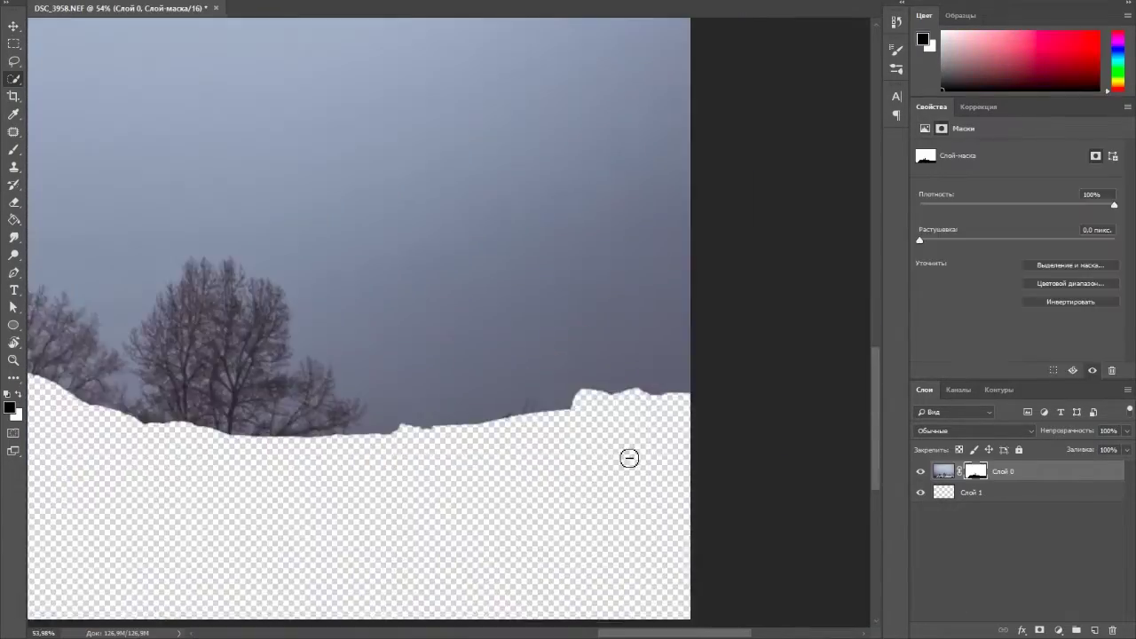
pyautogui.scroll(-3, 602, 439)
pyautogui.press('m')
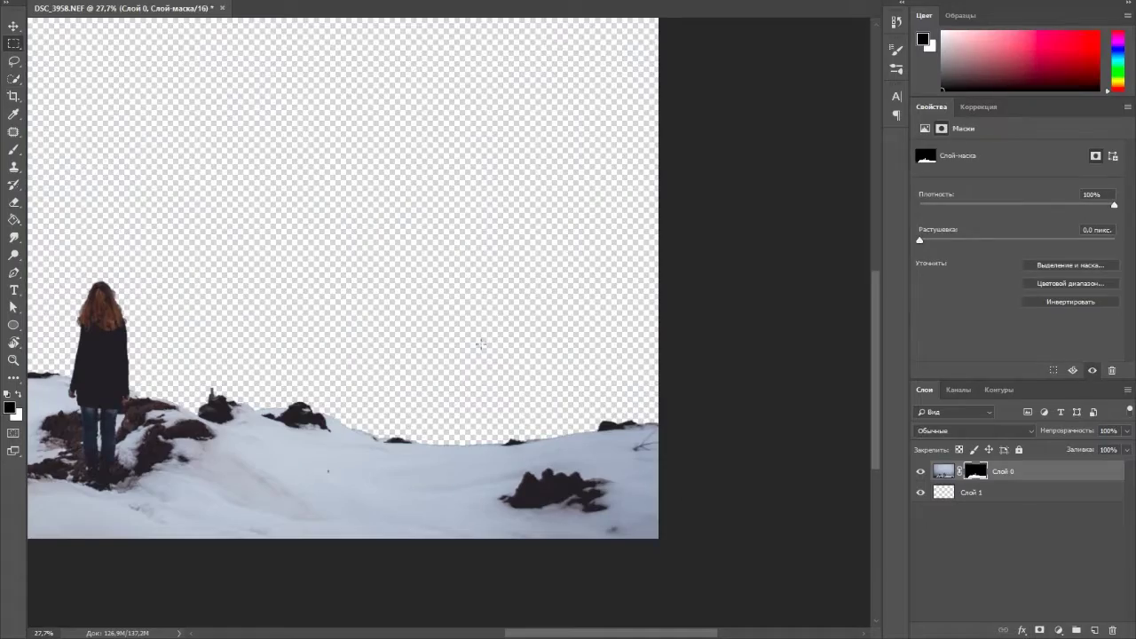
pyautogui.hotkey('ctrl', '0')
# Build a gradient from a sampled dark sky colour and a sampled light sky colour
pyautogui.click(972, 492)
pyautogui.keyDown('shift'); pyautogui.click(976, 471); pyautogui.keyUp('shift')
pyautogui.press('g')
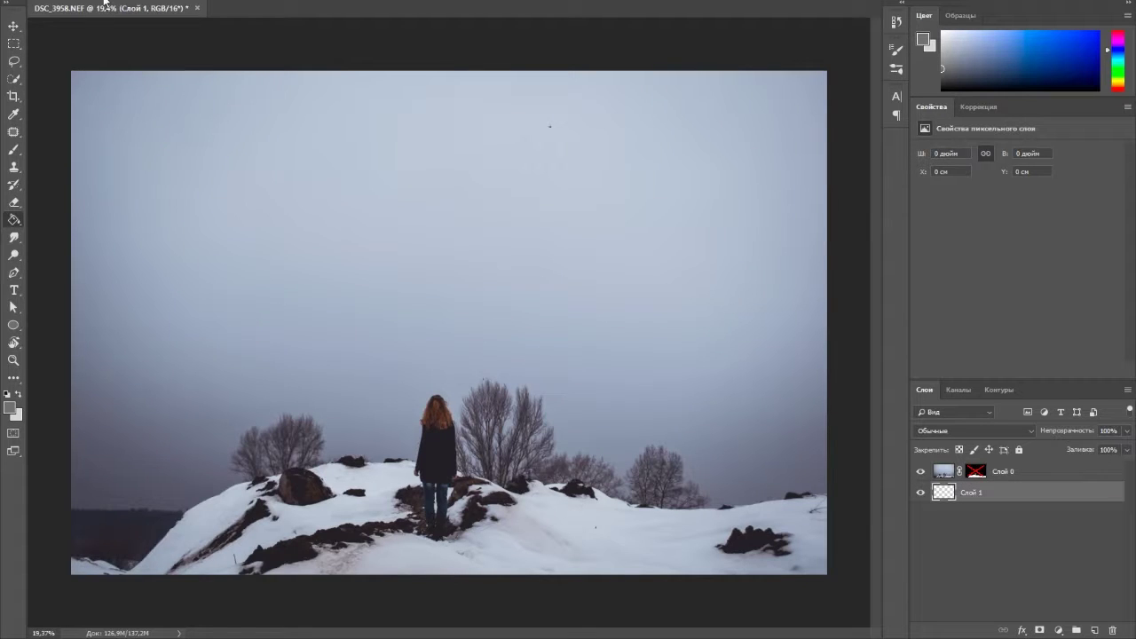
pyautogui.click(73, 13)
pyautogui.click(649, 179)
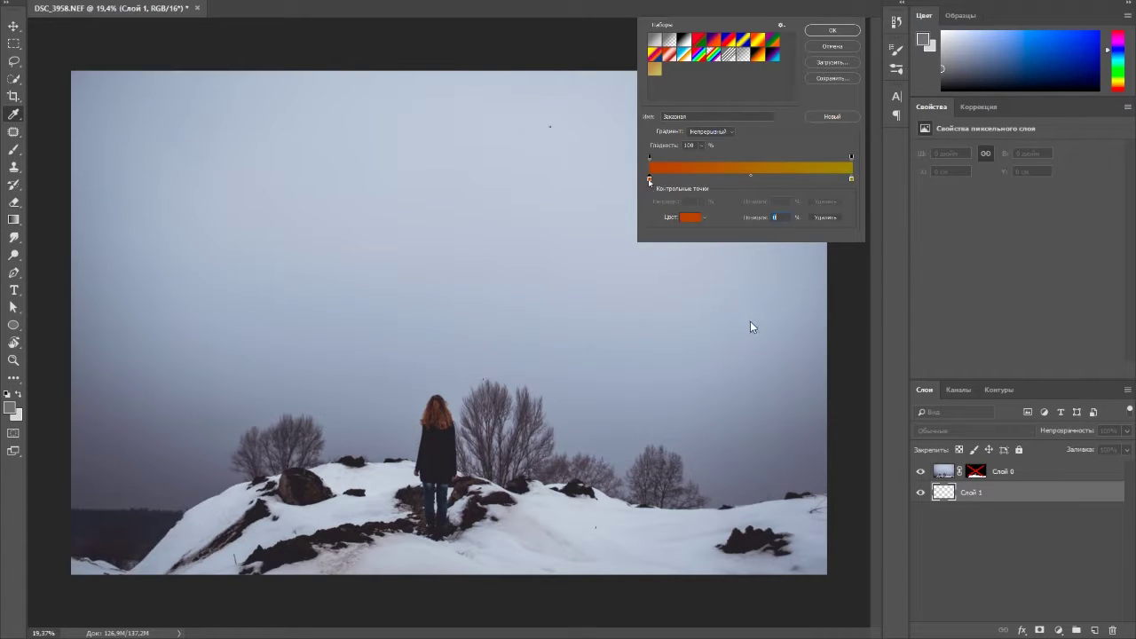
pyautogui.click(94, 481)
pyautogui.click(463, 130)
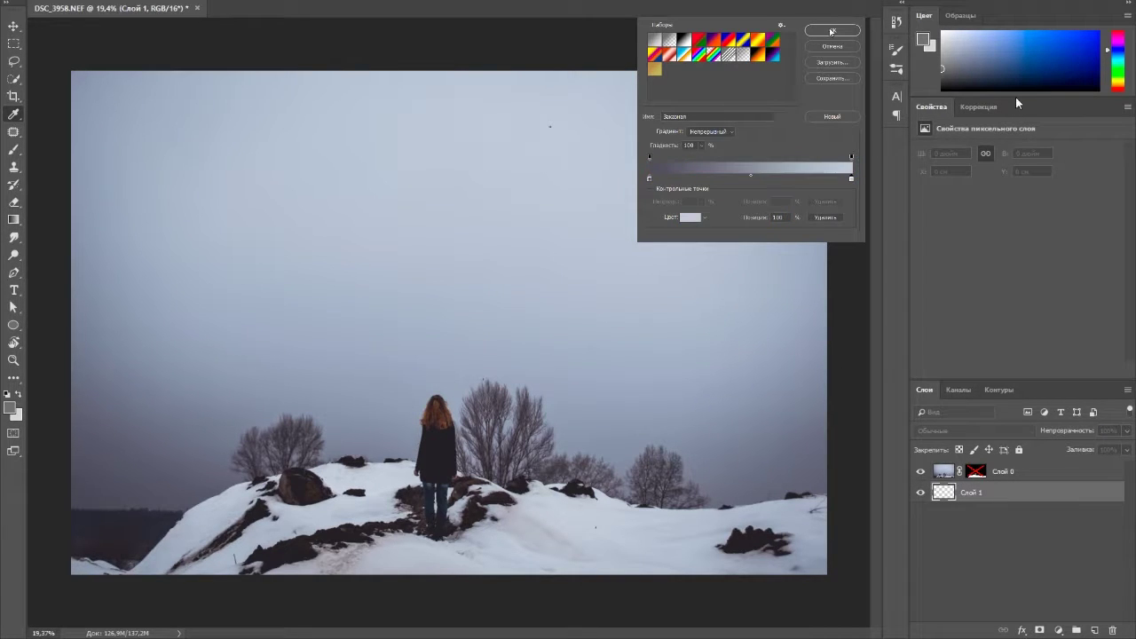
pyautogui.click(833, 30)
# Draw a wide radial gradient from upper centre on the empty layer, comparing mask on and off
pyautogui.keyDown('shift'); pyautogui.click(977, 471); pyautogui.keyUp('shift')
pyautogui.click(939, 499)
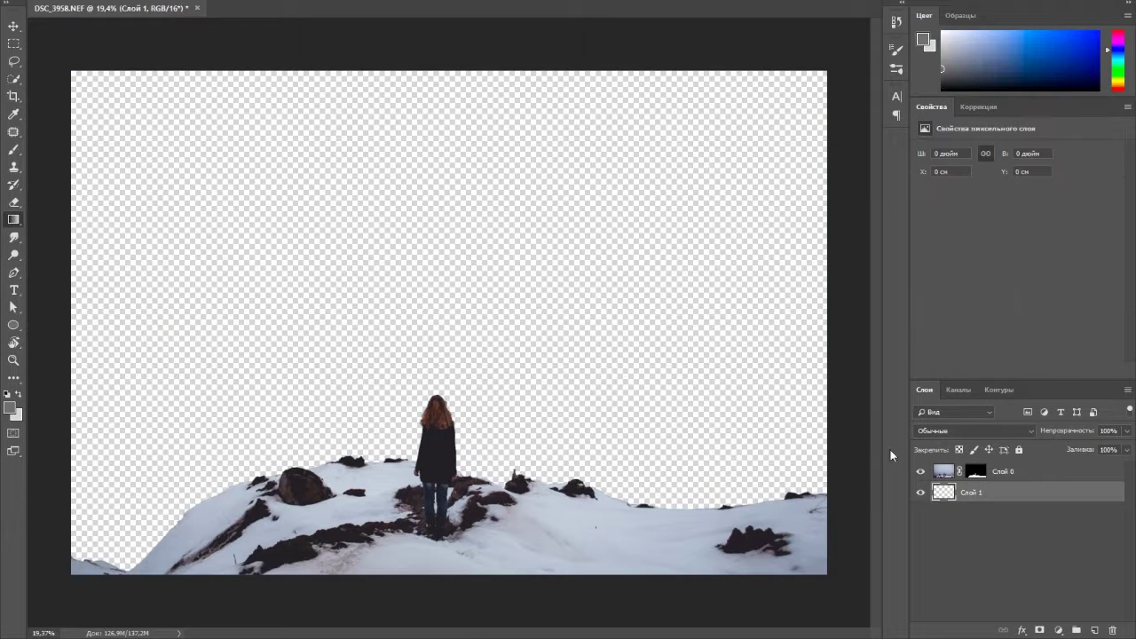
pyautogui.moveTo(434, 377); pyautogui.dragTo(434, 376)
pyautogui.hotkey('ctrl', 'z')
pyautogui.moveTo(435, 198); pyautogui.dragTo(42, 594)
pyautogui.keyDown('shift'); pyautogui.click(976, 477); pyautogui.keyUp('shift')
pyautogui.keyDown('shift'); pyautogui.click(980, 477); pyautogui.keyUp('shift')
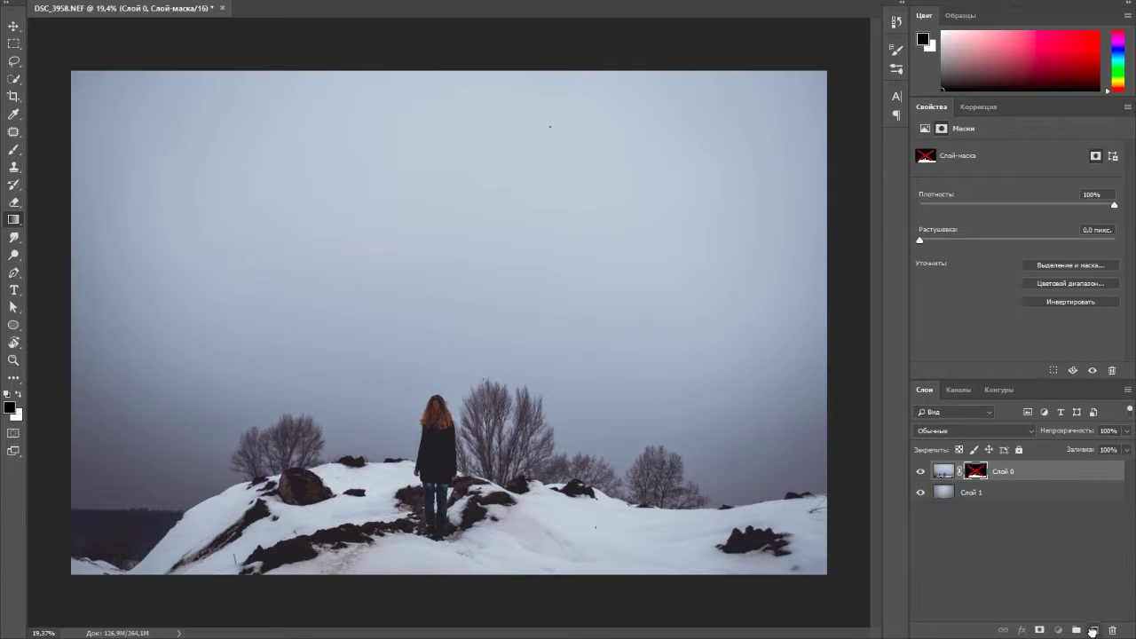
# Duplicate the photo layer, add a grey-purple 12% stop and a lighter end stop, targeting Слой 1
pyautogui.moveTo(1093, 632); pyautogui.dragTo(1093, 631)
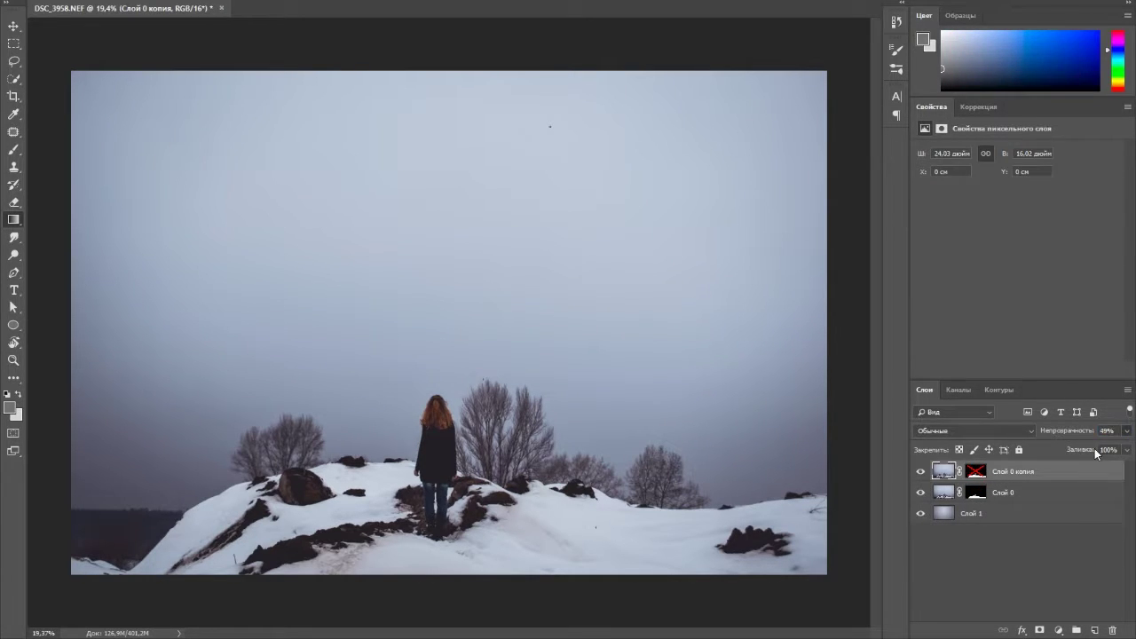
pyautogui.doubleClick(921, 471)
pyautogui.click(97, 1)
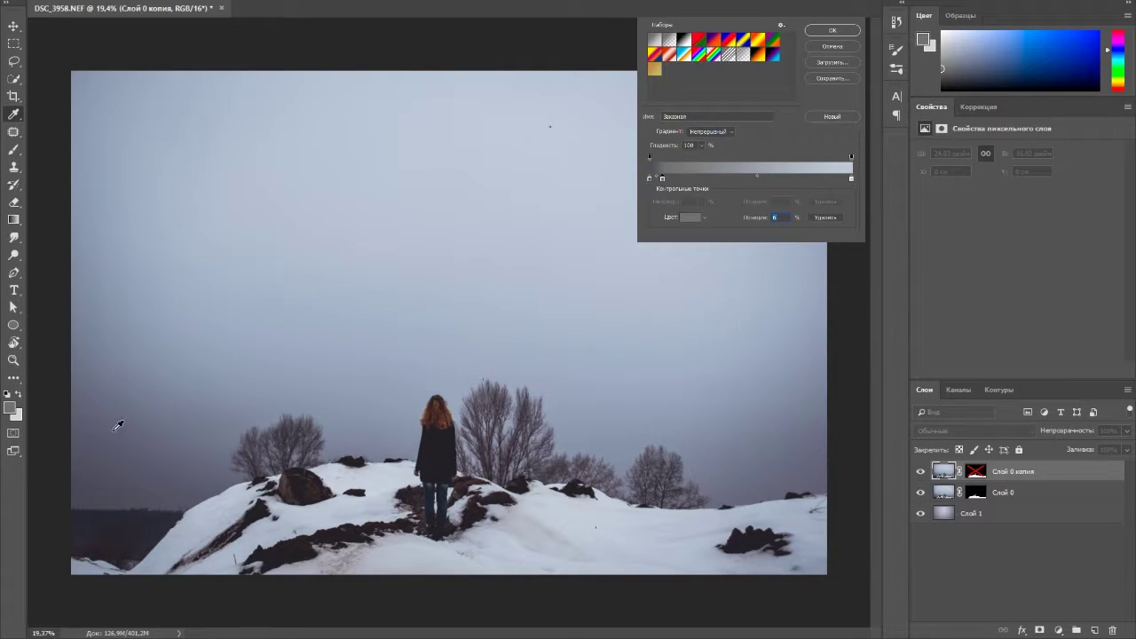
pyautogui.click(117, 426)
pyautogui.click(777, 305)
pyautogui.write('12')
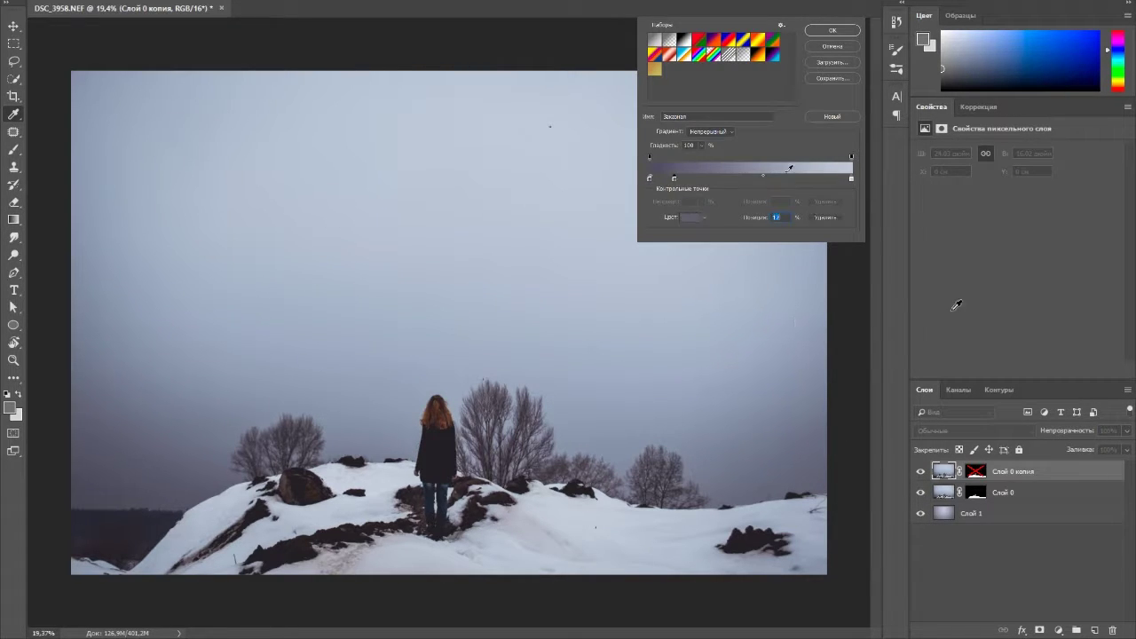
pyautogui.click(819, 178)
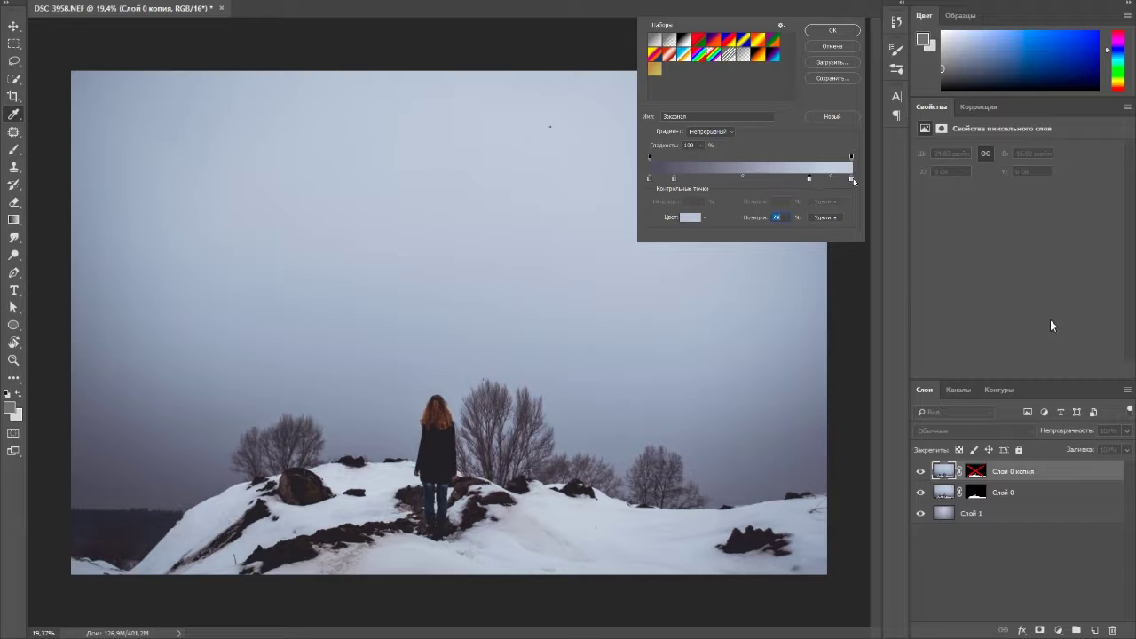
pyautogui.press('Return')
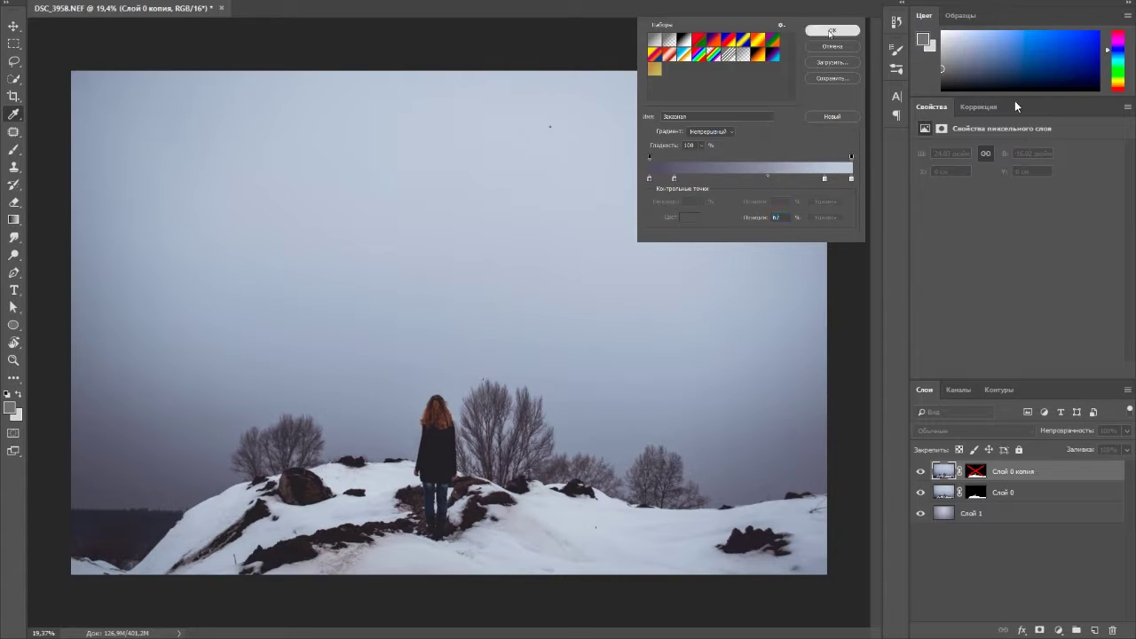
pyautogui.click(968, 515)
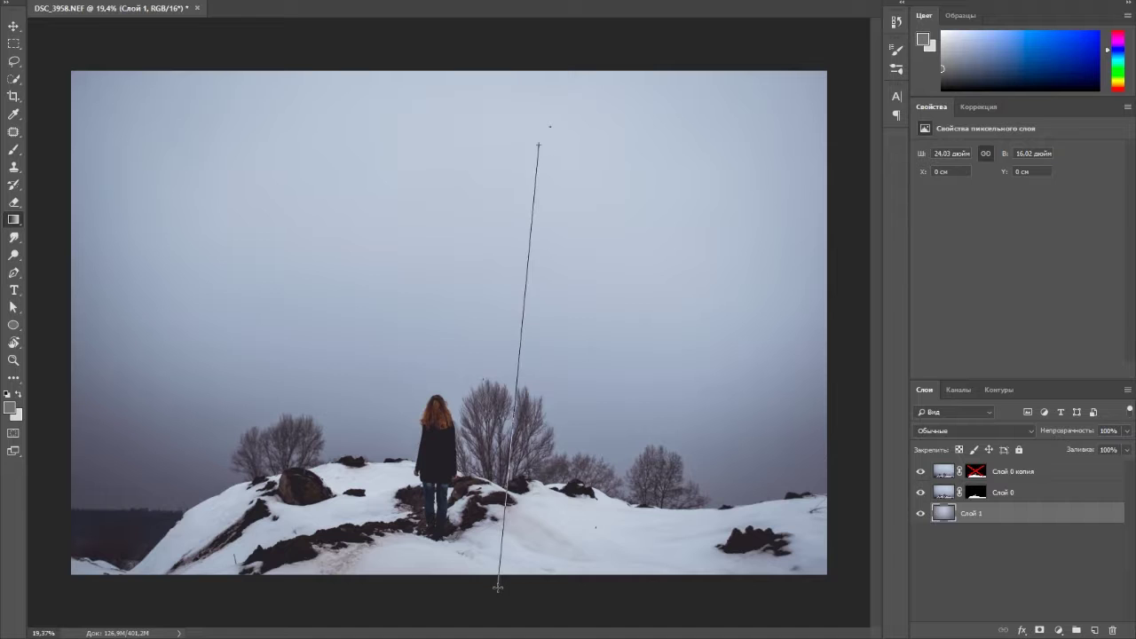
# Redraw the radial gradient on Слой 1 until a soft bright glow sits high in the centre
pyautogui.moveTo(543, 151); pyautogui.dragTo(497, 588)
pyautogui.moveTo(560, 151)
pyautogui.mouseDown()
pyautogui.moveTo(27, 616)
pyautogui.moveTo(166, 466)
pyautogui.mouseUp()
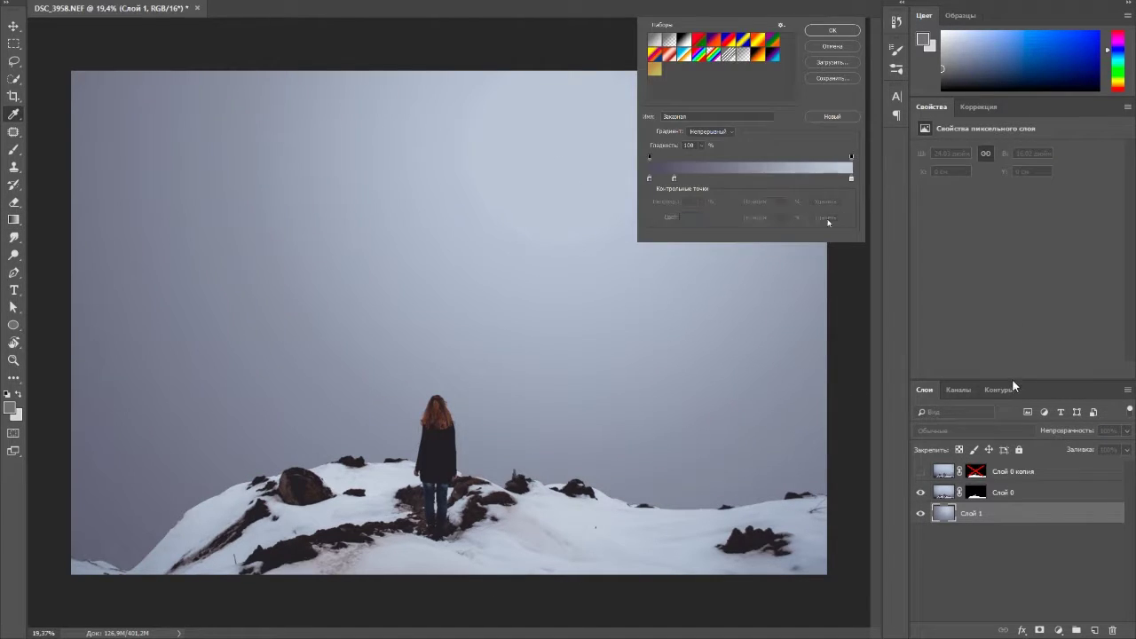
pyautogui.moveTo(577, 158); pyautogui.dragTo(30, 611)
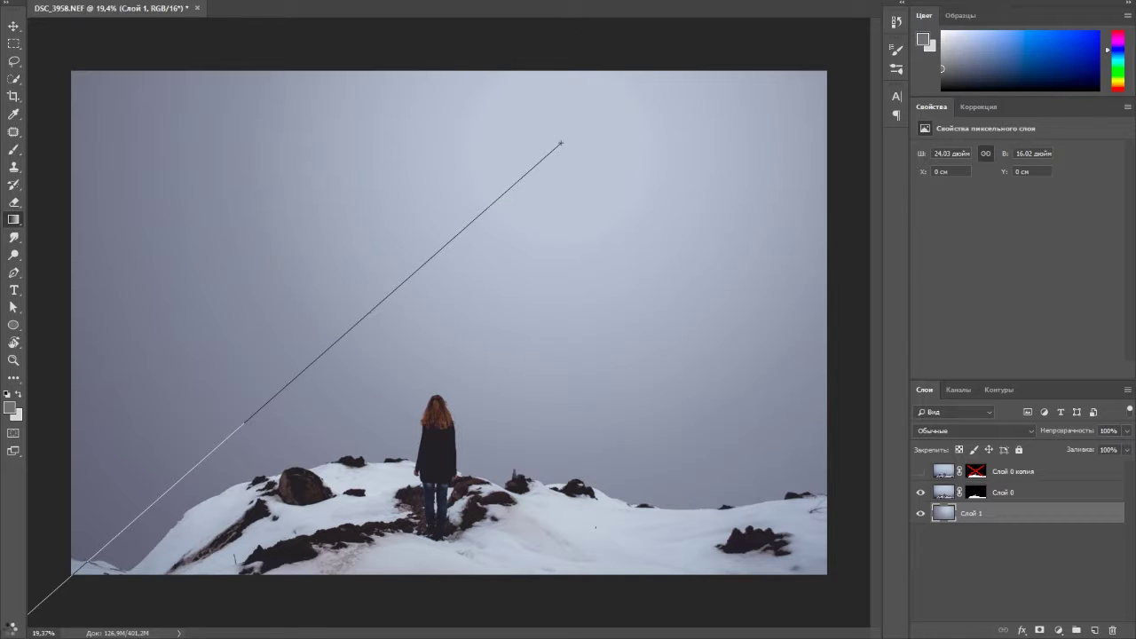
pyautogui.moveTo(434, 173); pyautogui.dragTo(30, 611)
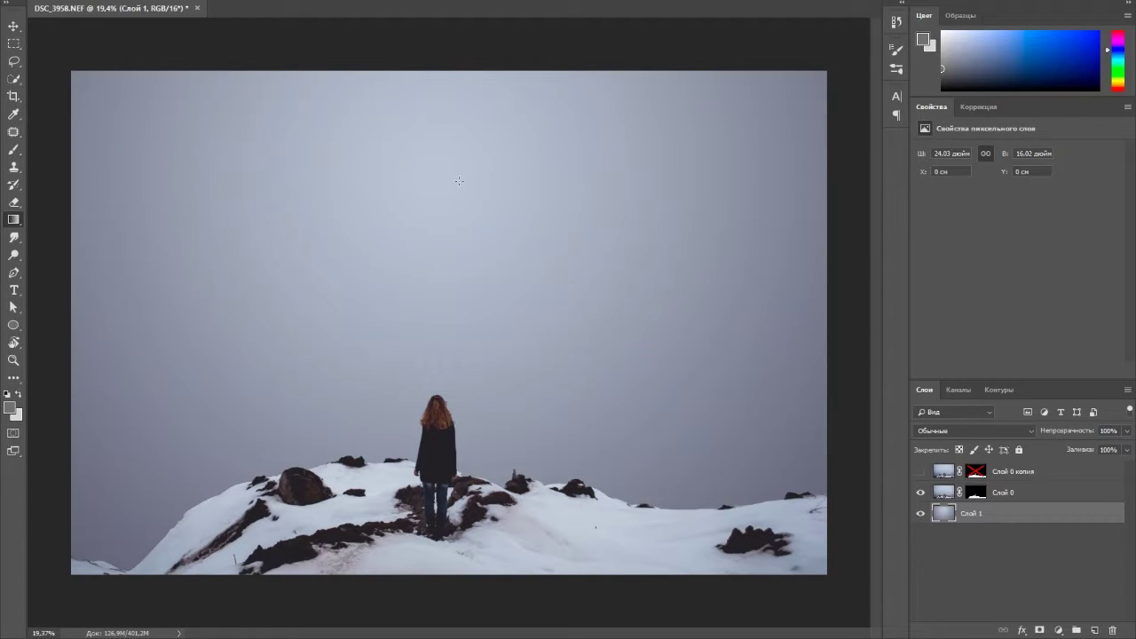
pyautogui.moveTo(429, 107)
pyautogui.mouseDown()
pyautogui.moveTo(467, 178)
pyautogui.moveTo(69, 634)
pyautogui.mouseUp()
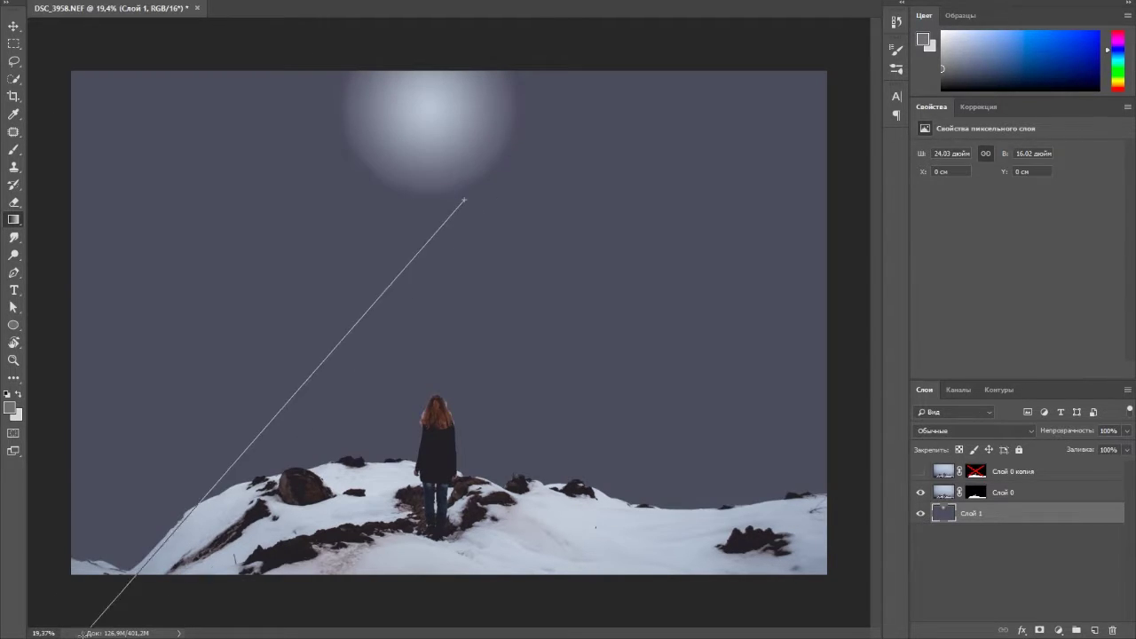
# Paint Слой 0's mask with a soft, smaller brush to brighten the top sky corners
pyautogui.click(975, 492)
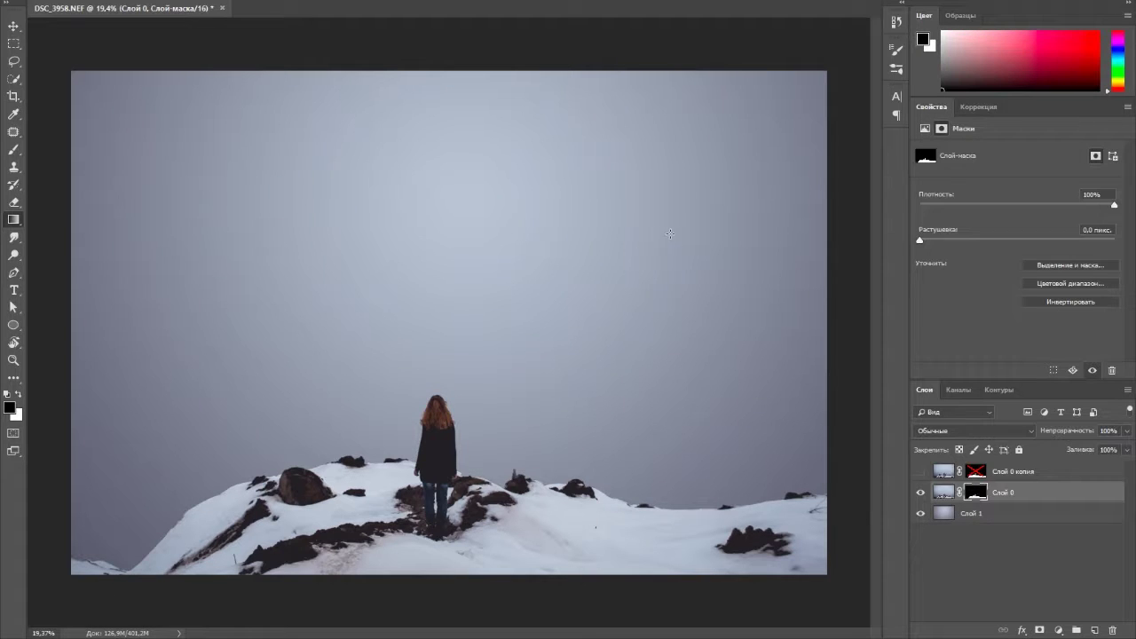
pyautogui.moveTo(374, 124)
pyautogui.mouseDown()
pyautogui.moveTo(133, 125)
pyautogui.moveTo(98, 231)
pyautogui.mouseUp()
pyautogui.moveTo(639, 89); pyautogui.dragTo(798, 266)
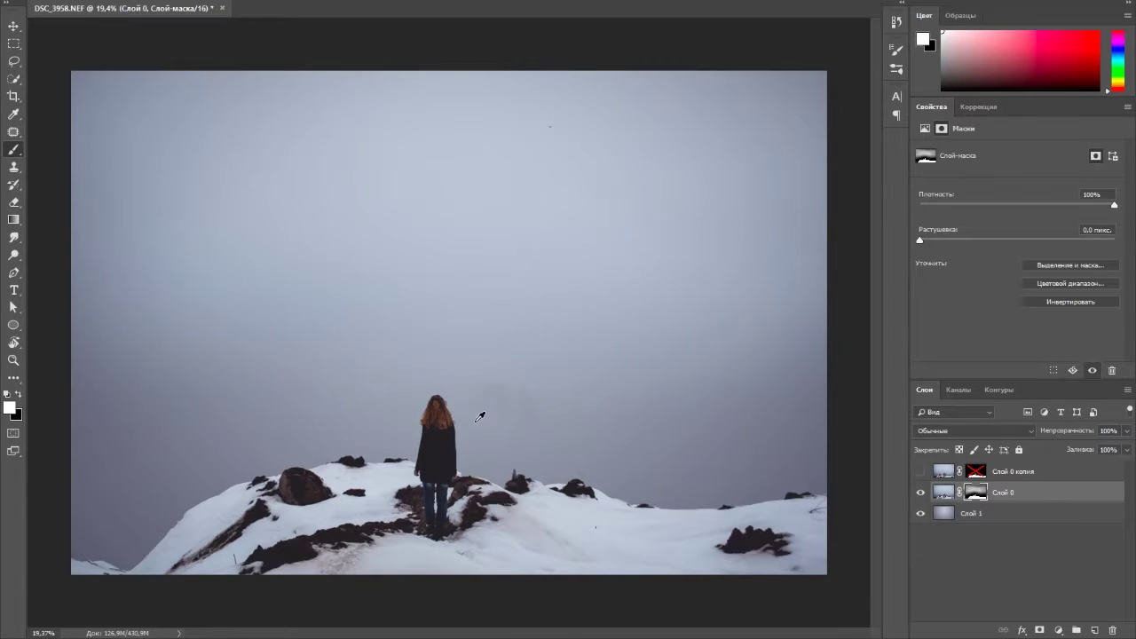
pyautogui.scroll(-1, 659, 177)
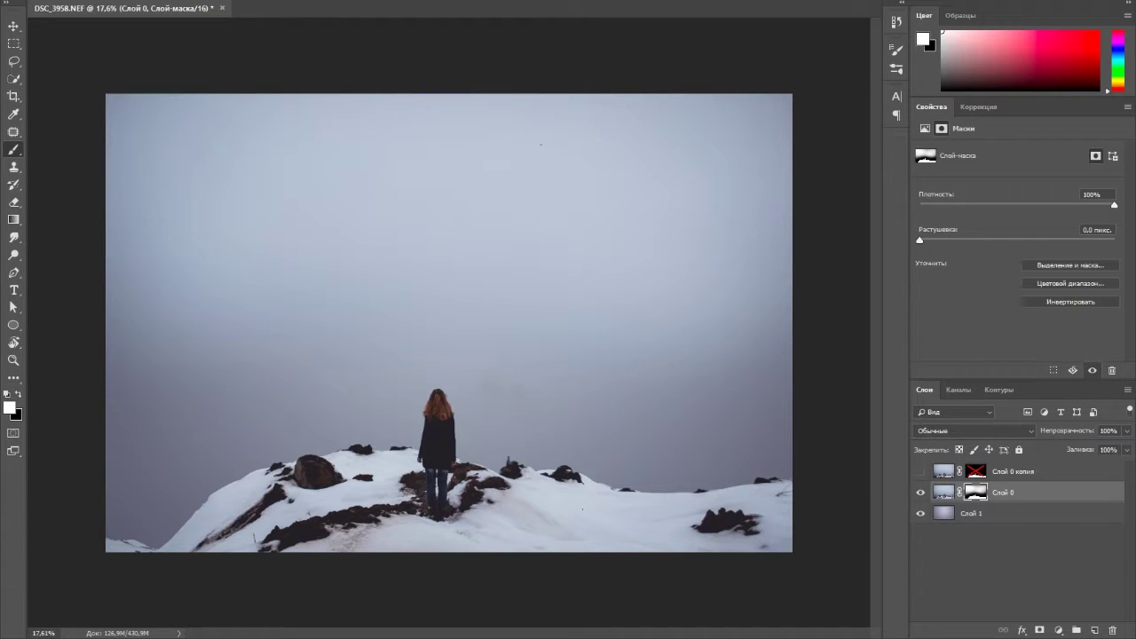
pyautogui.press('[')
pyautogui.press('[')
pyautogui.press('[')
pyautogui.moveTo(750, 111); pyautogui.dragTo(782, 200)
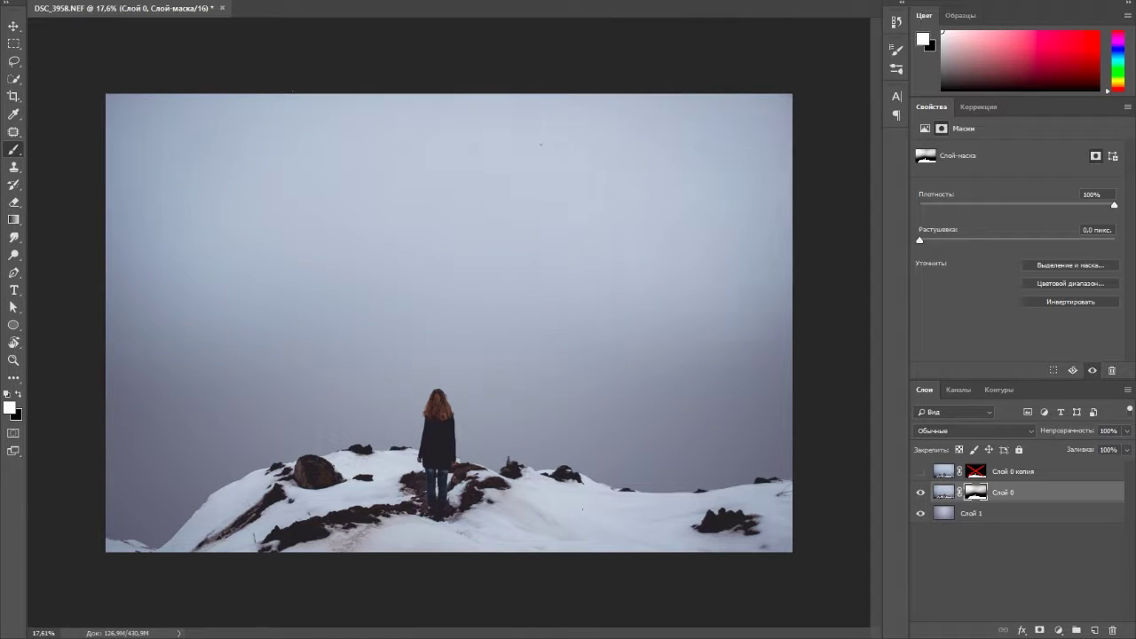
pyautogui.scroll(3, 326, 416)
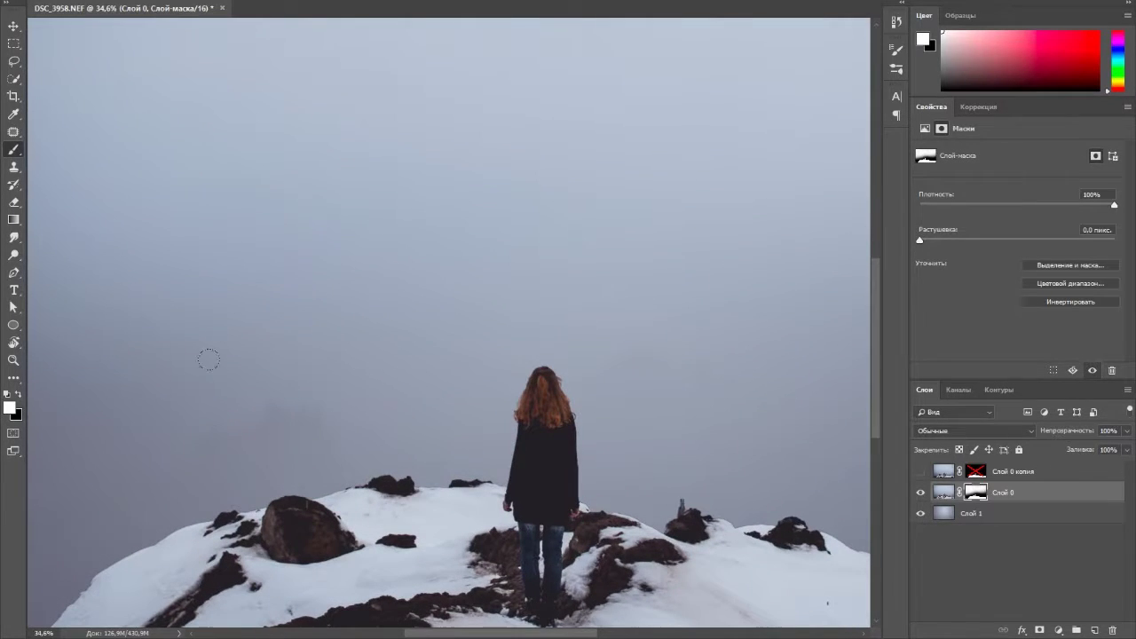
# Swap the brush colours and paint over the background trees to blend them into the fog
pyautogui.press('x')
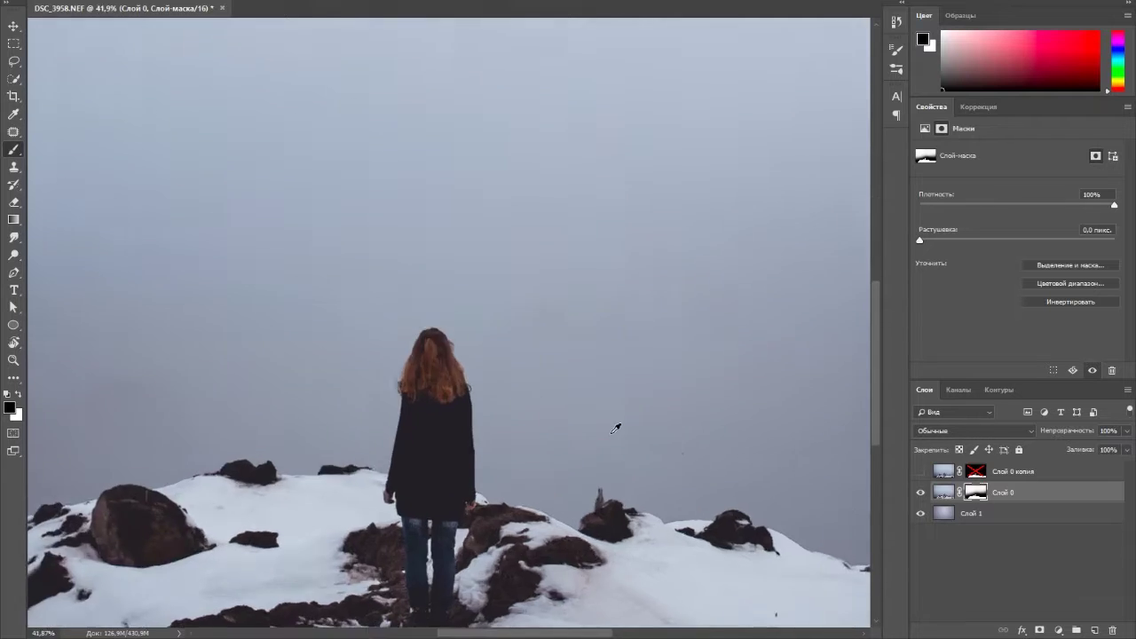
pyautogui.scroll(-3, 459, 337)
pyautogui.scroll(3, 601, 337)
pyautogui.moveTo(444, 391)
pyautogui.mouseDown()
pyautogui.moveTo(513, 462)
pyautogui.moveTo(551, 444)
pyautogui.mouseUp()
pyautogui.scroll(-2, 498, 418)
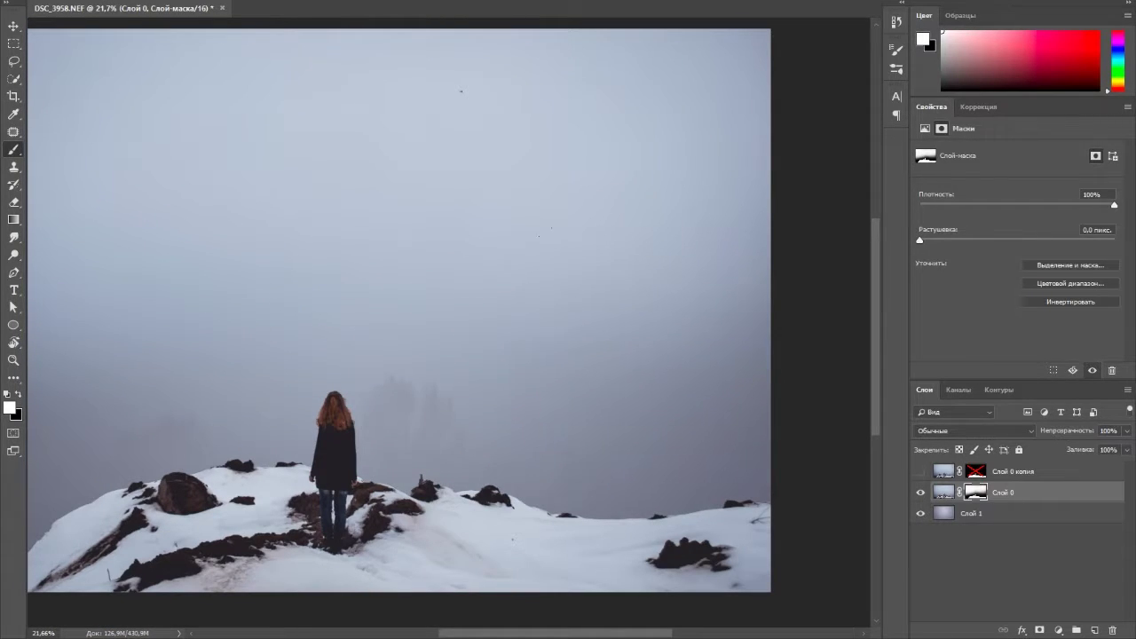
pyautogui.scroll(-2, 757, 366)
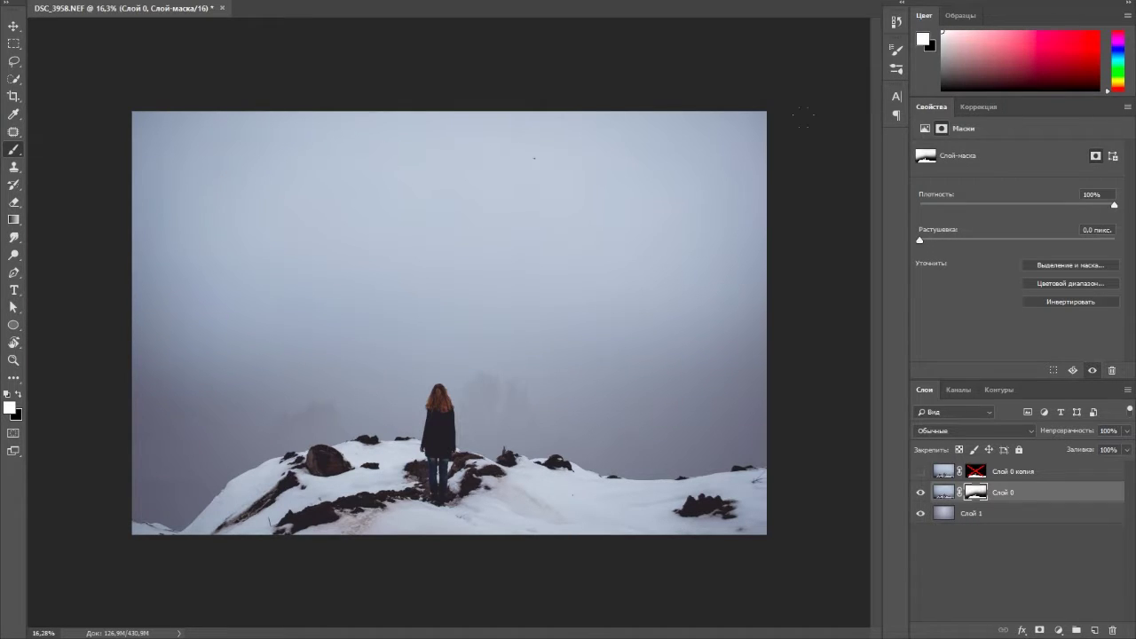
# Compare against the top copy layer, then delete Слой 0 копия
pyautogui.click(921, 471)
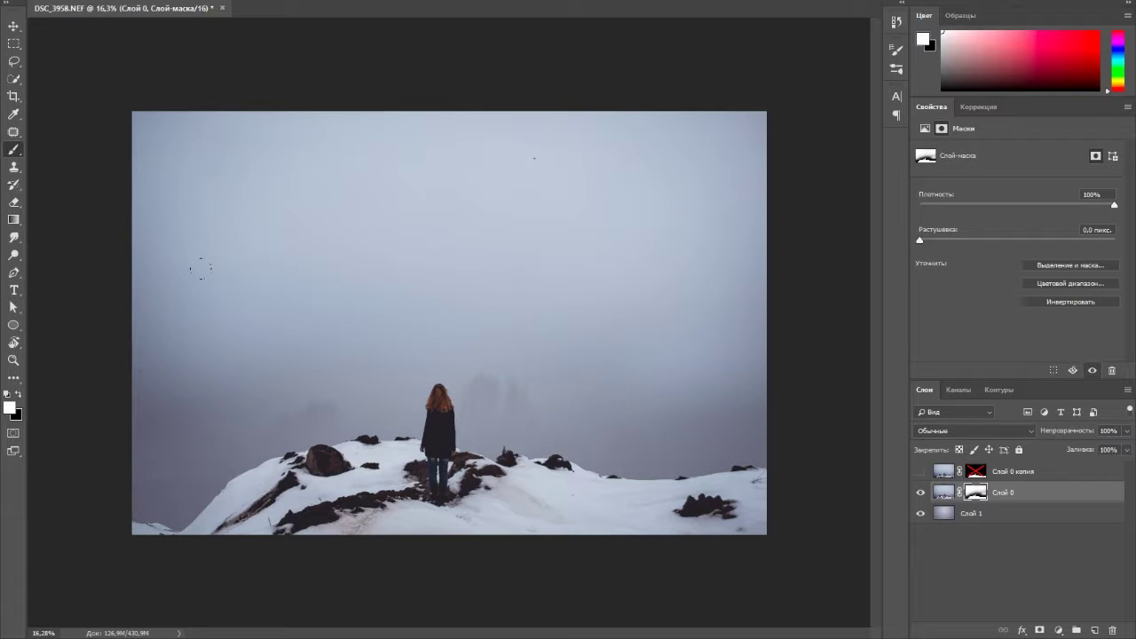
pyautogui.scroll(3, 245, 390)
pyautogui.scroll(-3, 345, 381)
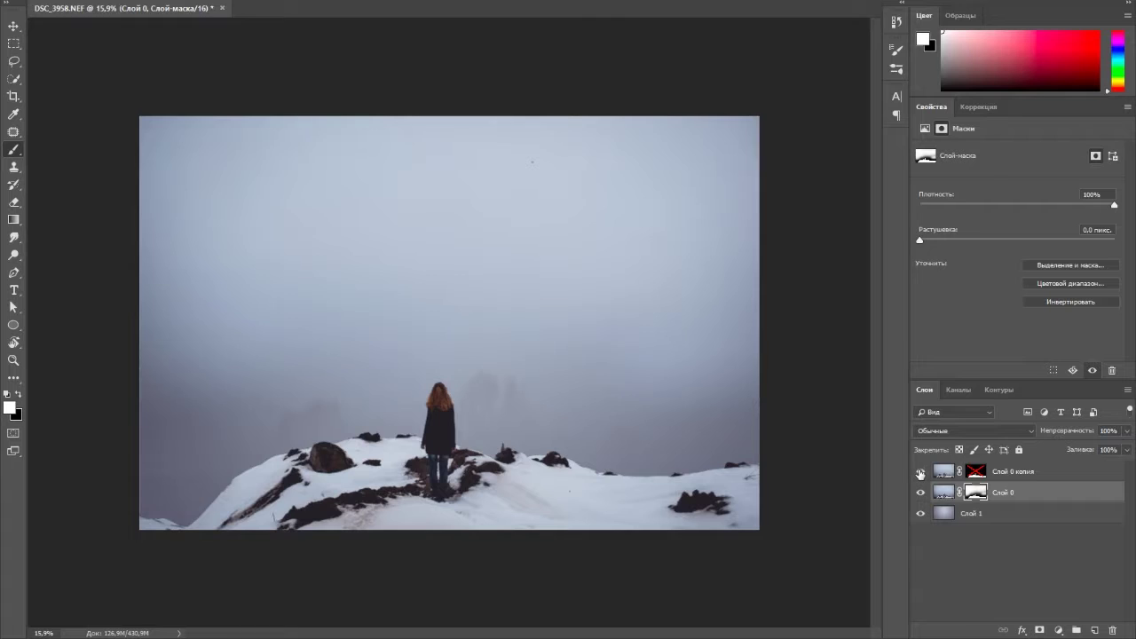
pyautogui.scroll(4, 257, 409)
pyautogui.scroll(-3, 547, 379)
pyautogui.scroll(-2, 543, 405)
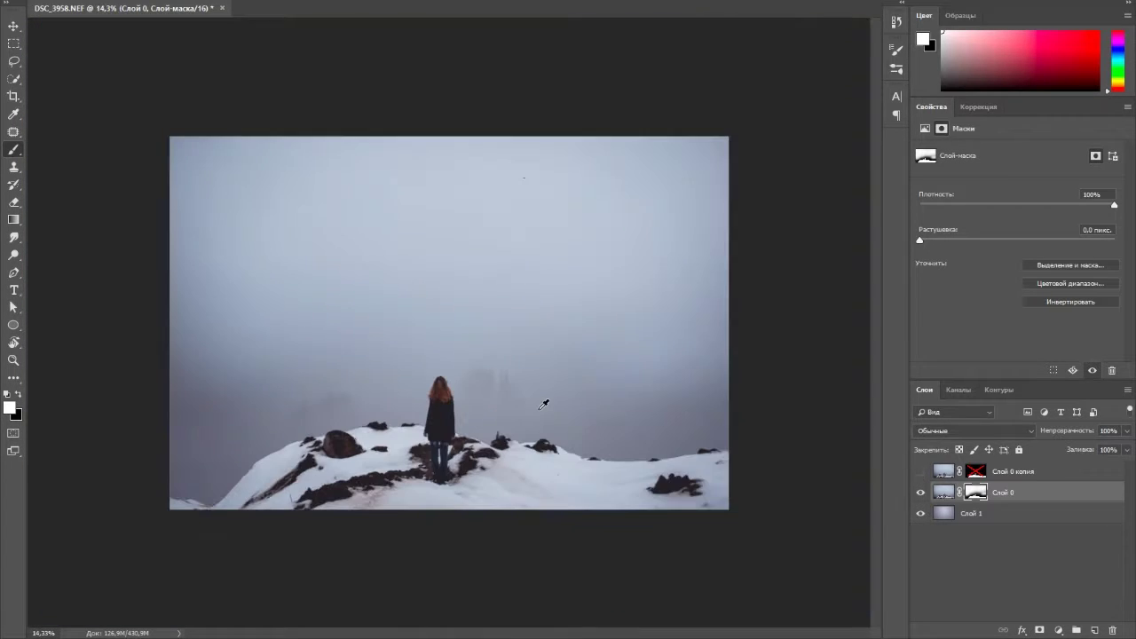
pyautogui.moveTo(1059, 479); pyautogui.dragTo(1102, 627)
# Remove Слой 0 копия, then rotate the city photo 180° and scale it into the upper sky
pyautogui.hotkey('ctrl', 'z')
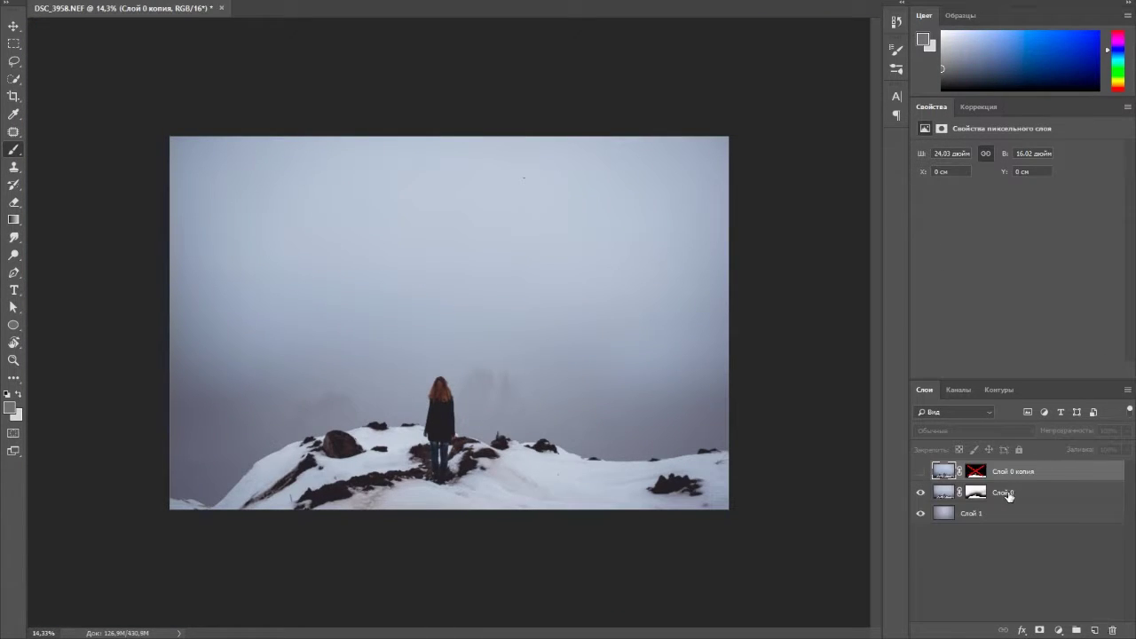
pyautogui.moveTo(1007, 472); pyautogui.dragTo(1101, 628)
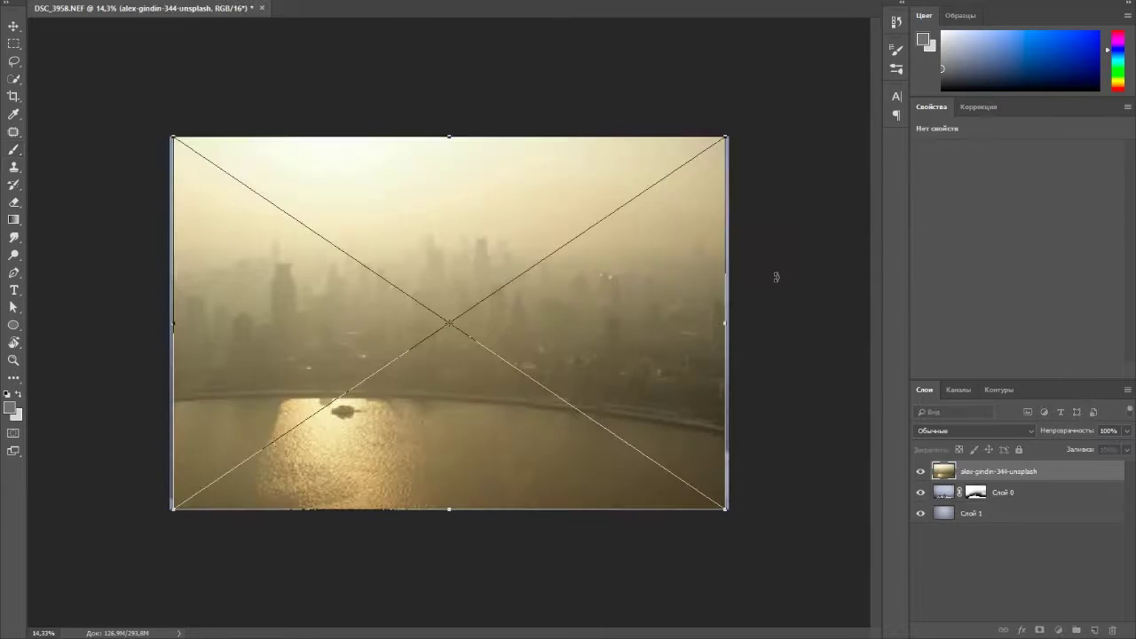
pyautogui.moveTo(773, 275); pyautogui.dragTo(439, 312)
pyautogui.moveTo(728, 540)
pyautogui.mouseDown()
pyautogui.moveTo(703, 353)
pyautogui.moveTo(762, 384)
pyautogui.mouseUp()
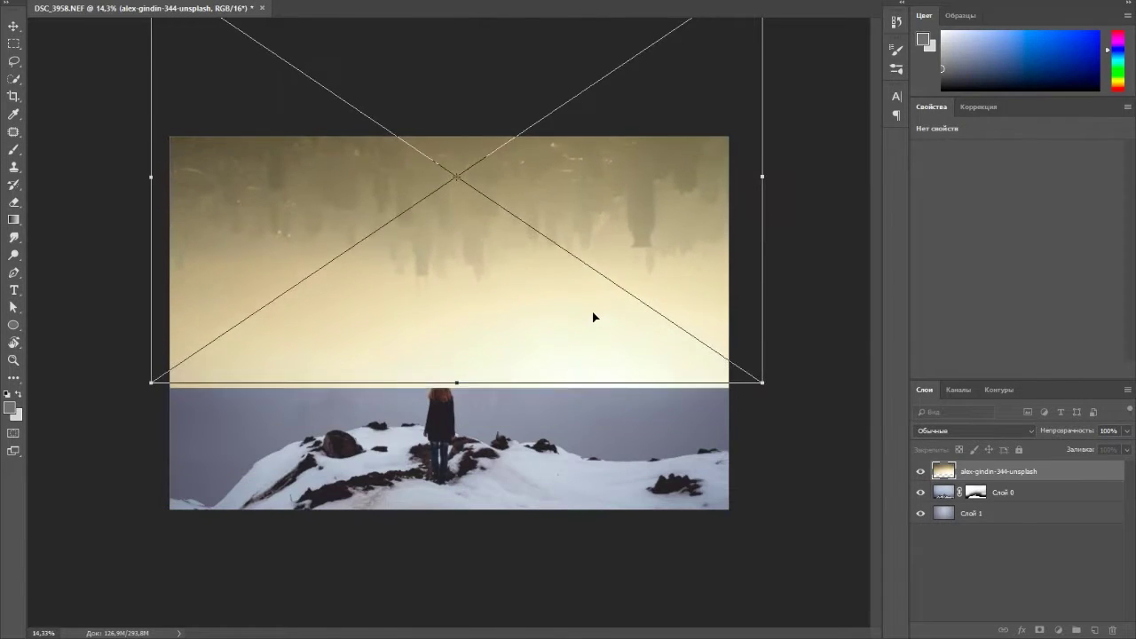
pyautogui.press('Return')
# Mask the city photo and brush its bottom edge away into the misty horizon
pyautogui.click(1040, 629)
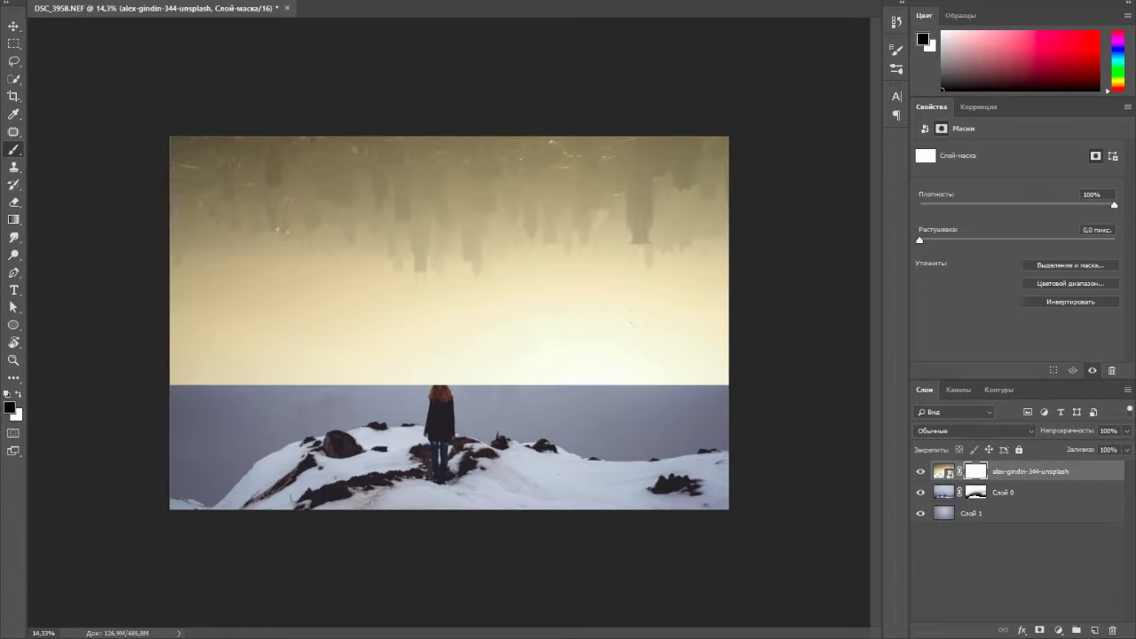
pyautogui.moveTo(178, 351); pyautogui.dragTo(719, 351)
pyautogui.moveTo(586, 373)
pyautogui.mouseDown()
pyautogui.moveTo(178, 355)
pyautogui.moveTo(719, 355)
pyautogui.mouseUp()
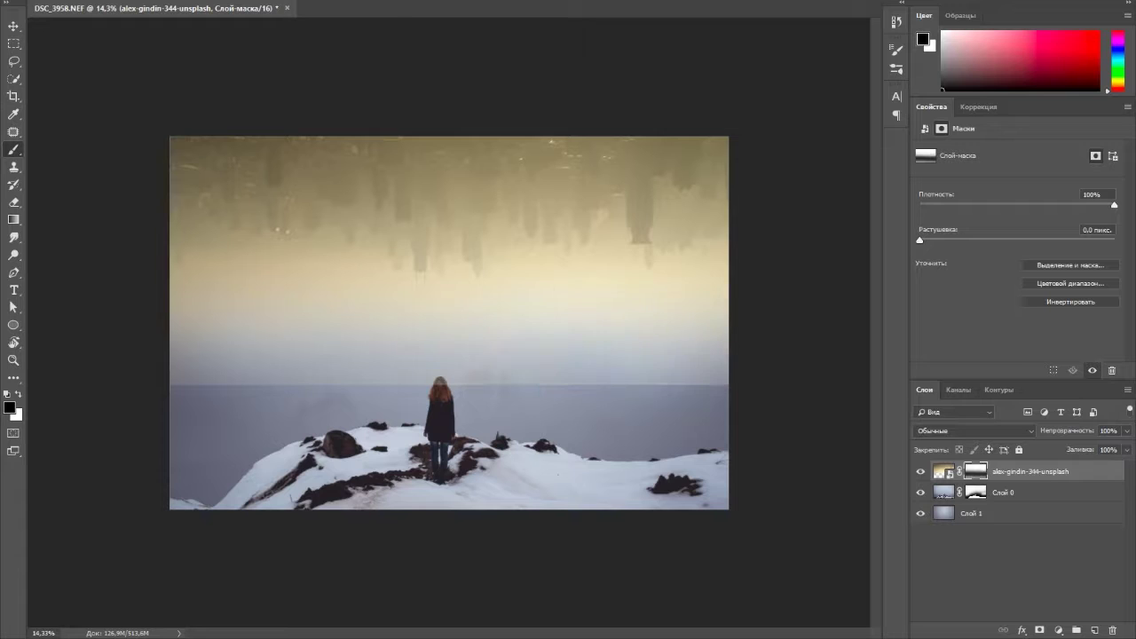
pyautogui.click(979, 106)
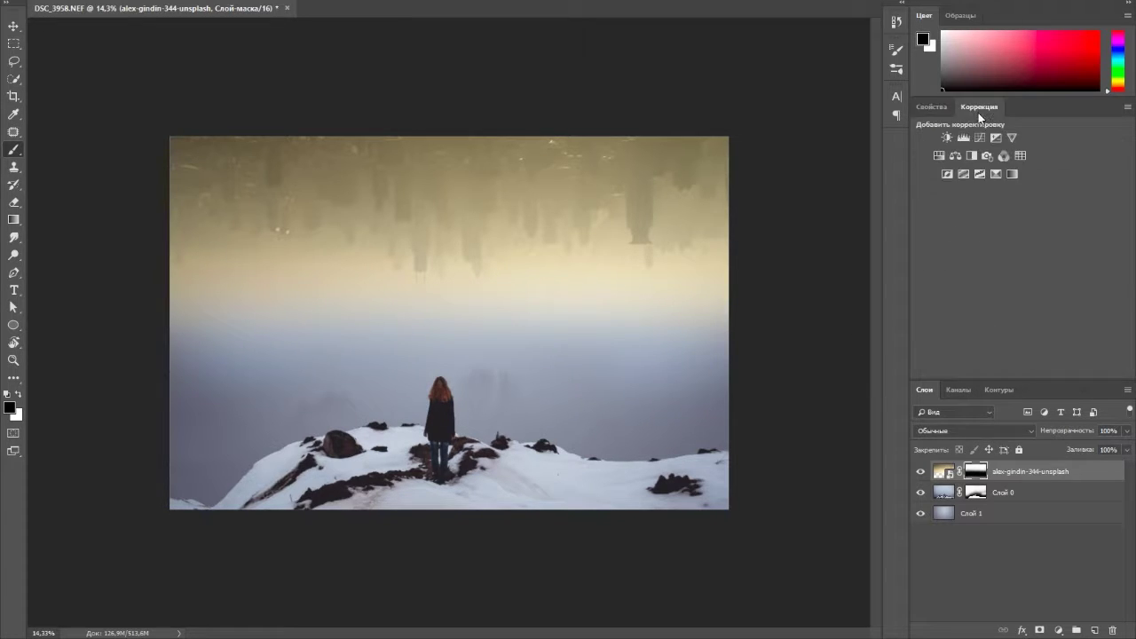
# Try a Channel Mixer adjustment on the city colours, then delete it
pyautogui.click(1003, 156)
pyautogui.moveTo(1106, 213)
pyautogui.mouseDown()
pyautogui.moveTo(1066, 217)
pyautogui.moveTo(1014, 246)
pyautogui.moveTo(1043, 245)
pyautogui.mouseUp()
pyautogui.moveTo(1017, 270); pyautogui.dragTo(1050, 270)
pyautogui.moveTo(929, 206); pyautogui.dragTo(923, 233)
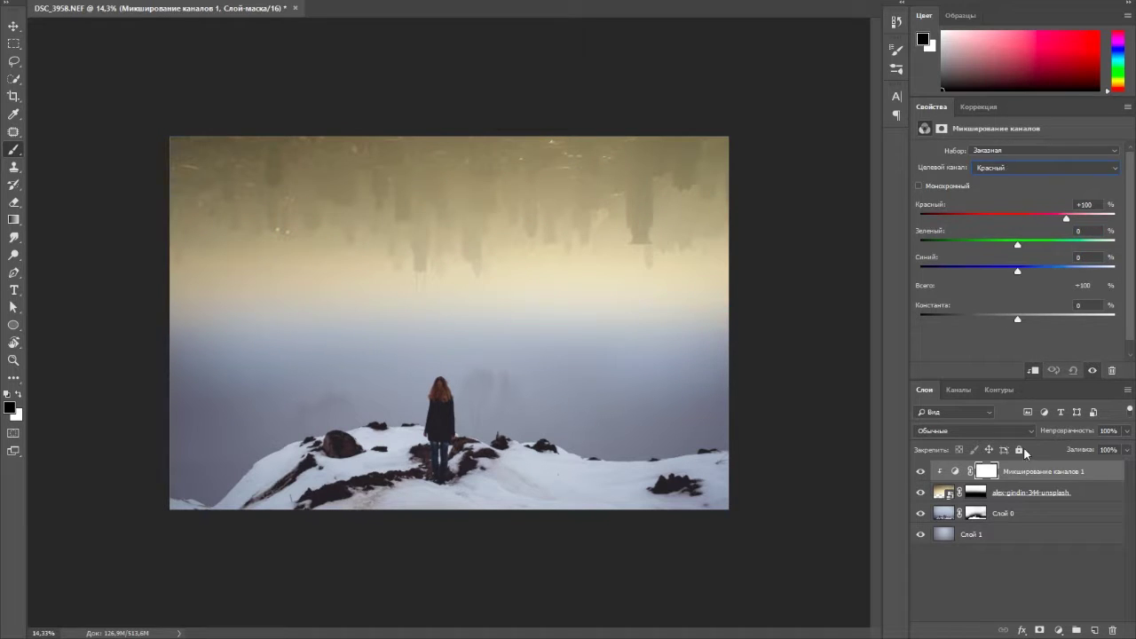
pyautogui.press('Delete')
# Add a Photo Filter using Cooling Filter (80) with colour #7c40f0
pyautogui.click(986, 157)
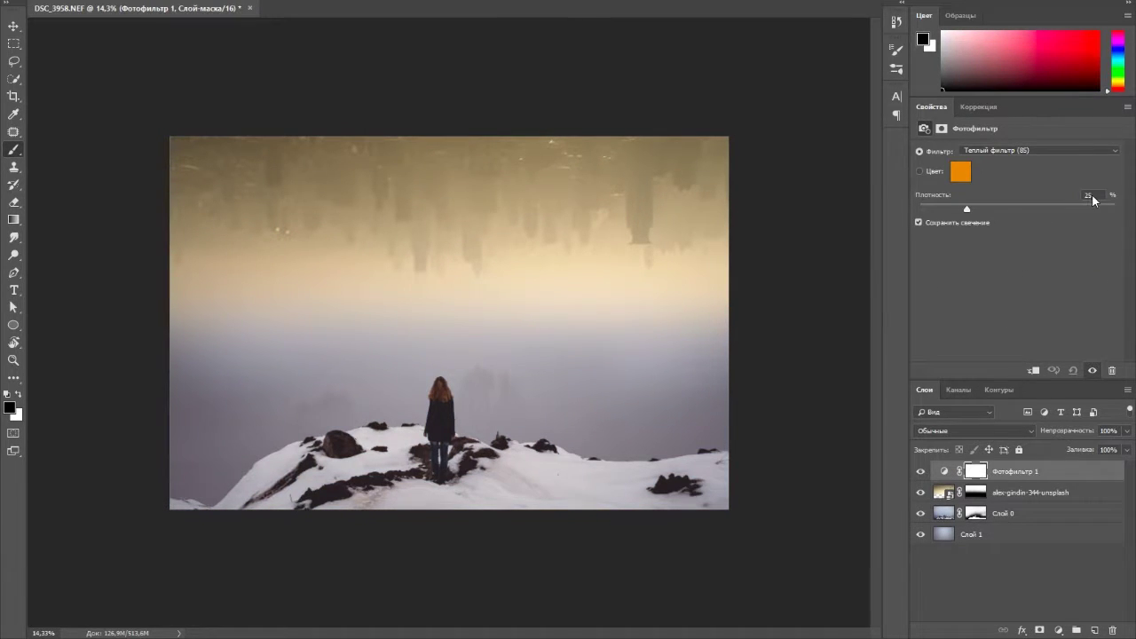
pyautogui.click(1058, 155)
pyautogui.click(1052, 188)
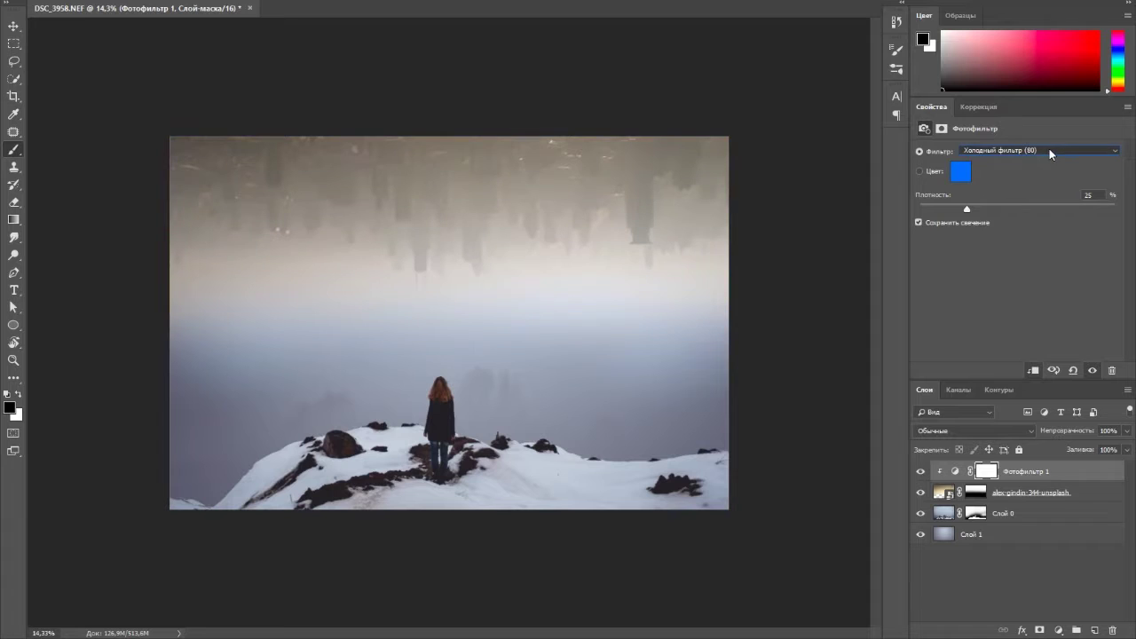
pyautogui.click(960, 171)
pyautogui.click(679, 49)
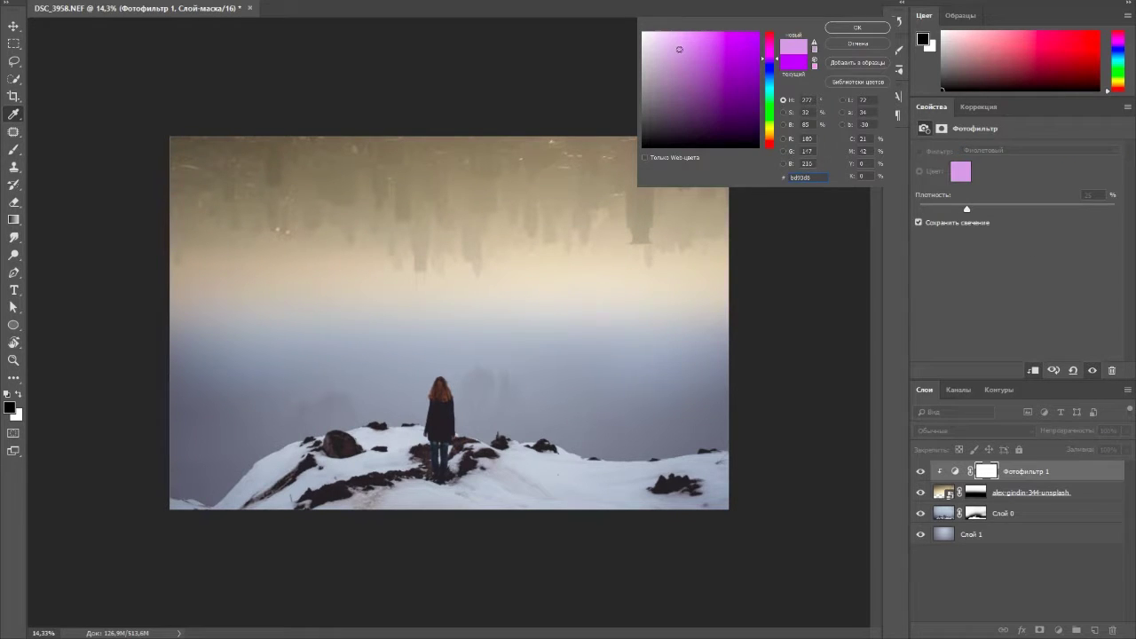
pyautogui.click(768, 92)
pyautogui.write('7c40f0')
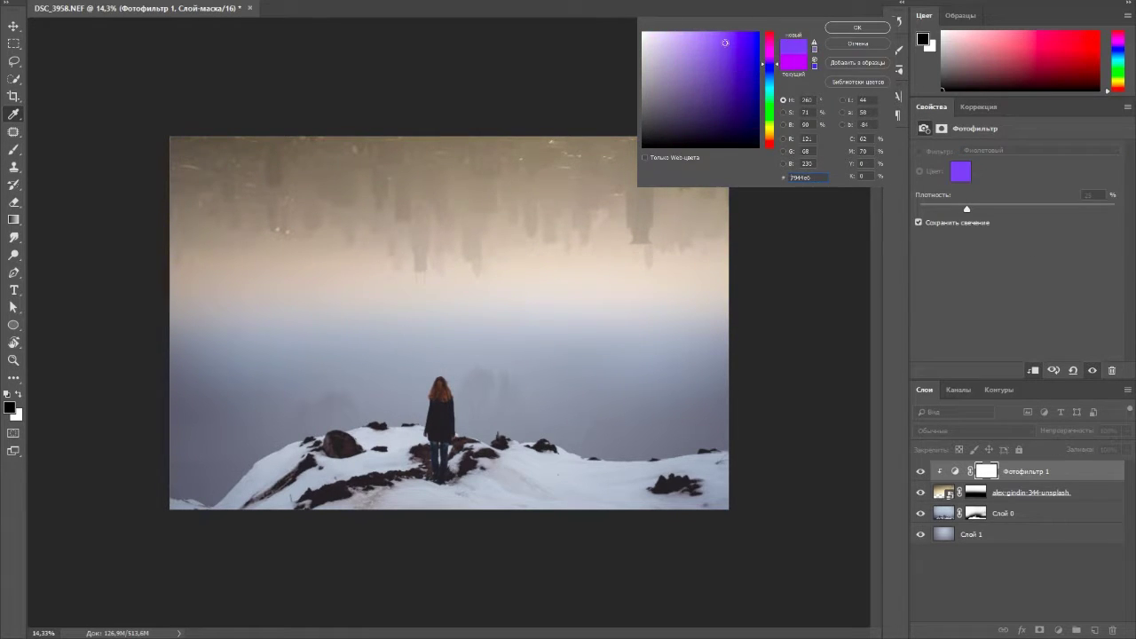
pyautogui.press('Return')
# Darken the filter colour to a dark navy in the Color Picker
pyautogui.click(960, 171)
pyautogui.click(707, 125)
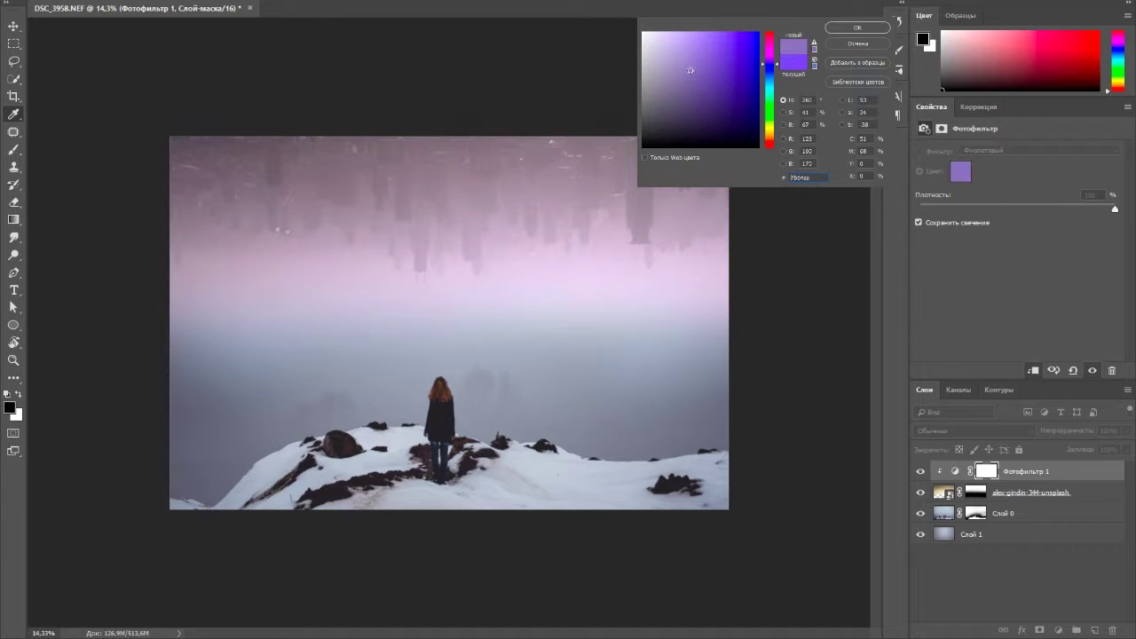
pyautogui.moveTo(708, 125); pyautogui.dragTo(713, 139)
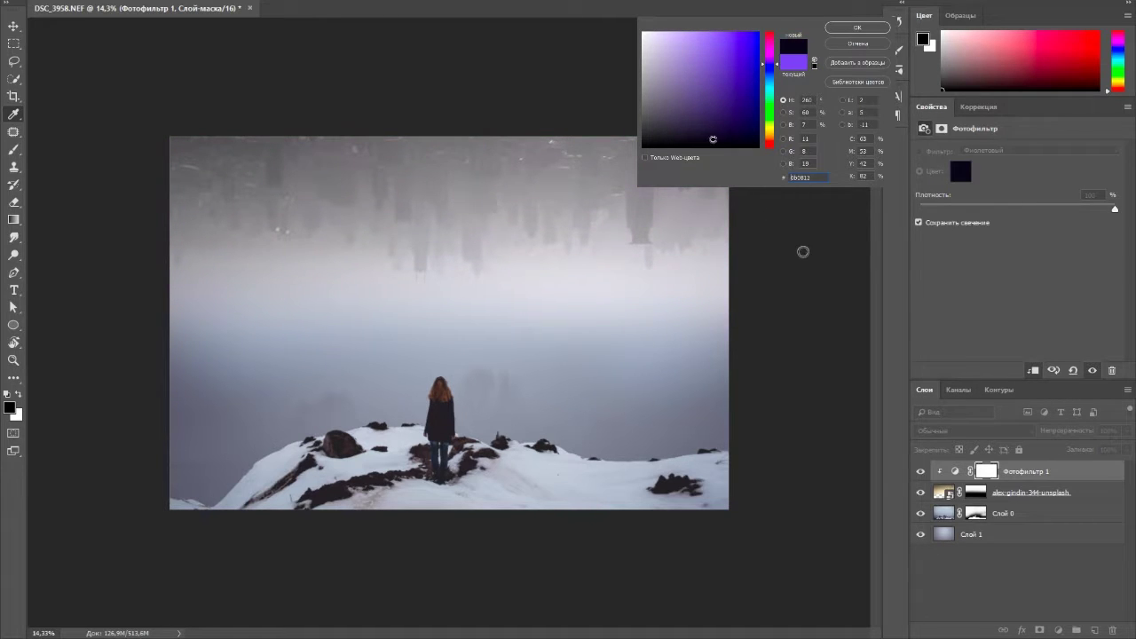
pyautogui.moveTo(770, 64); pyautogui.dragTo(769, 73)
pyautogui.press('Return')
# Set the upside-down city layer to Multiply blending at 83% opacity
pyautogui.press('b')
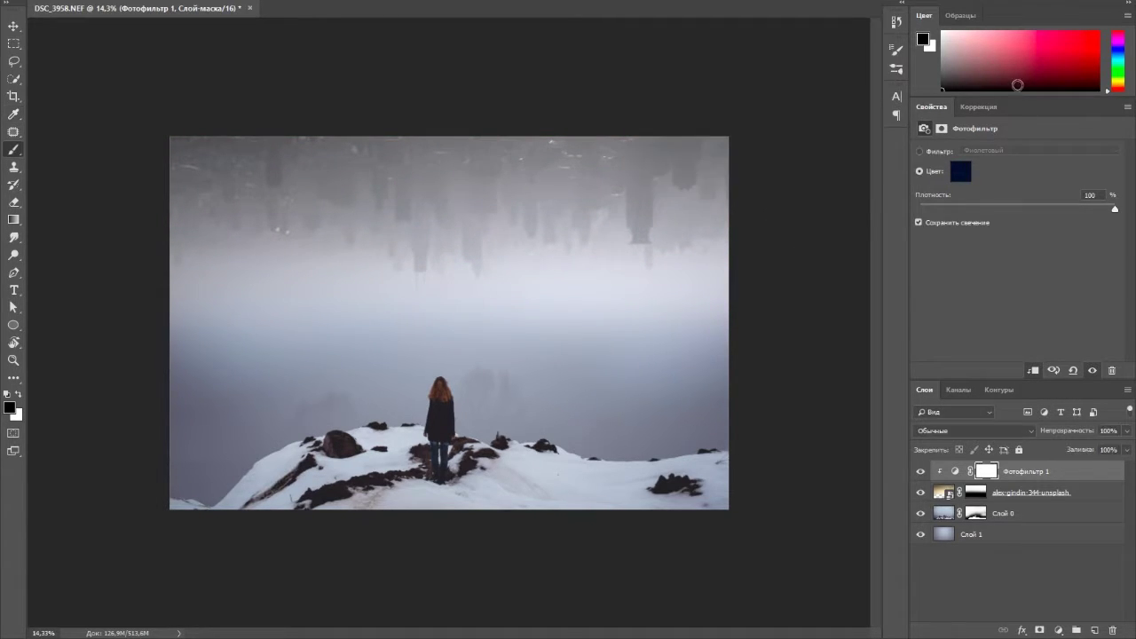
pyautogui.click(1045, 496)
pyautogui.scroll(-1, 992, 432)
pyautogui.scroll(-2, 993, 433)
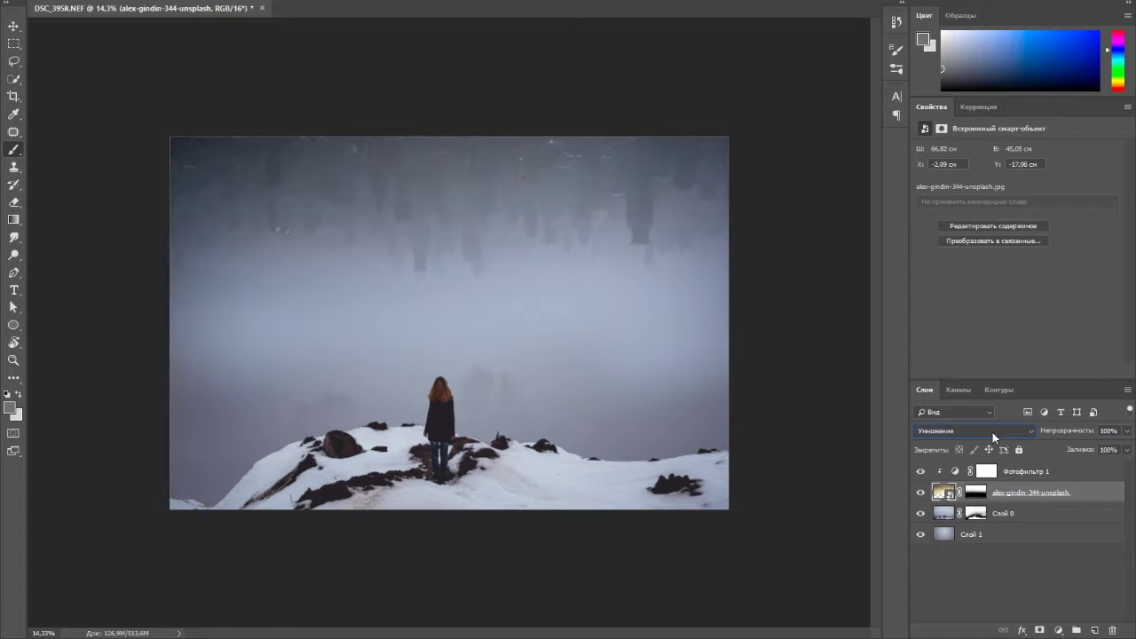
pyautogui.scroll(-3, 992, 432)
pyautogui.scroll(-4, 992, 433)
pyautogui.scroll(-3, 992, 432)
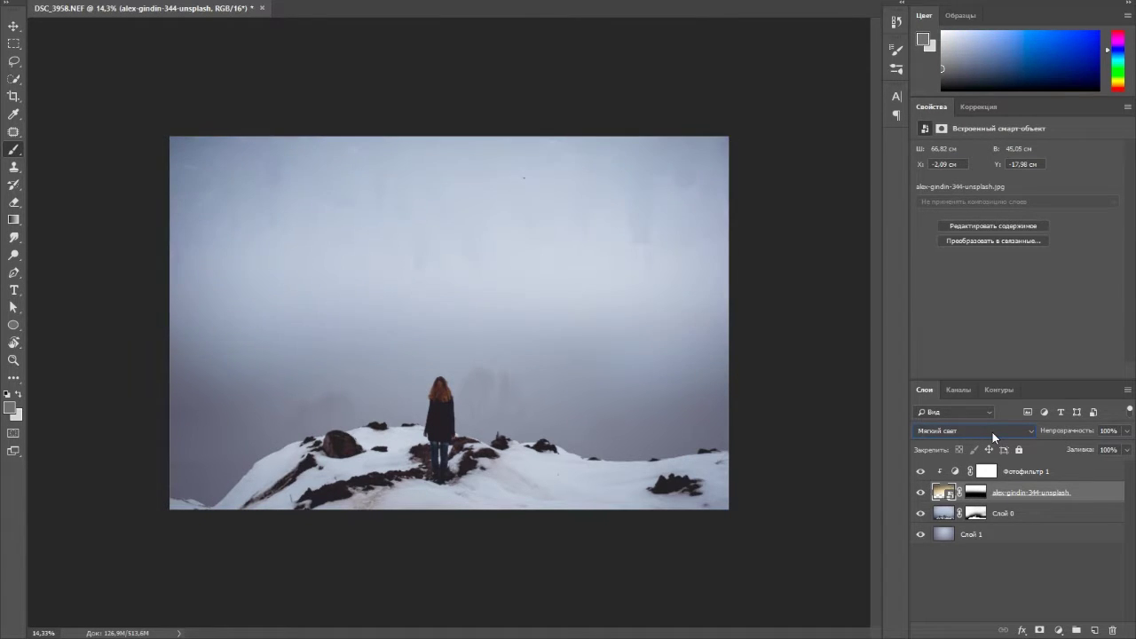
pyautogui.scroll(-3, 992, 433)
pyautogui.scroll(-3, 993, 432)
pyautogui.scroll(-3, 992, 432)
pyautogui.scroll(-3, 993, 433)
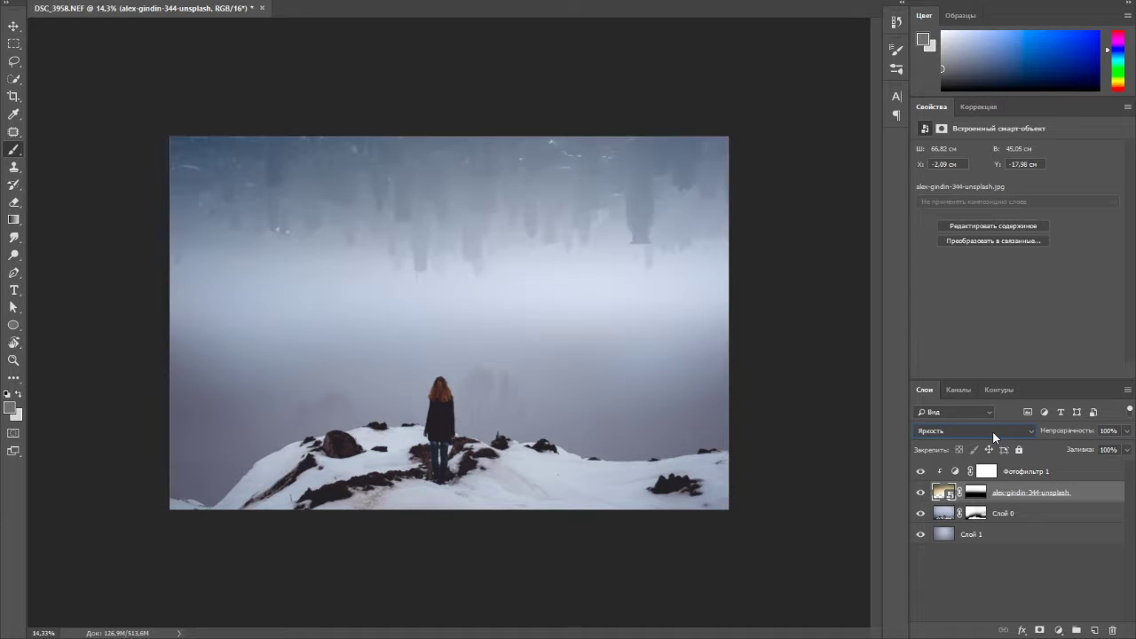
pyautogui.hotkey('shift', 'alt', 'm')
pyautogui.moveTo(1065, 430); pyautogui.dragTo(1052, 430)
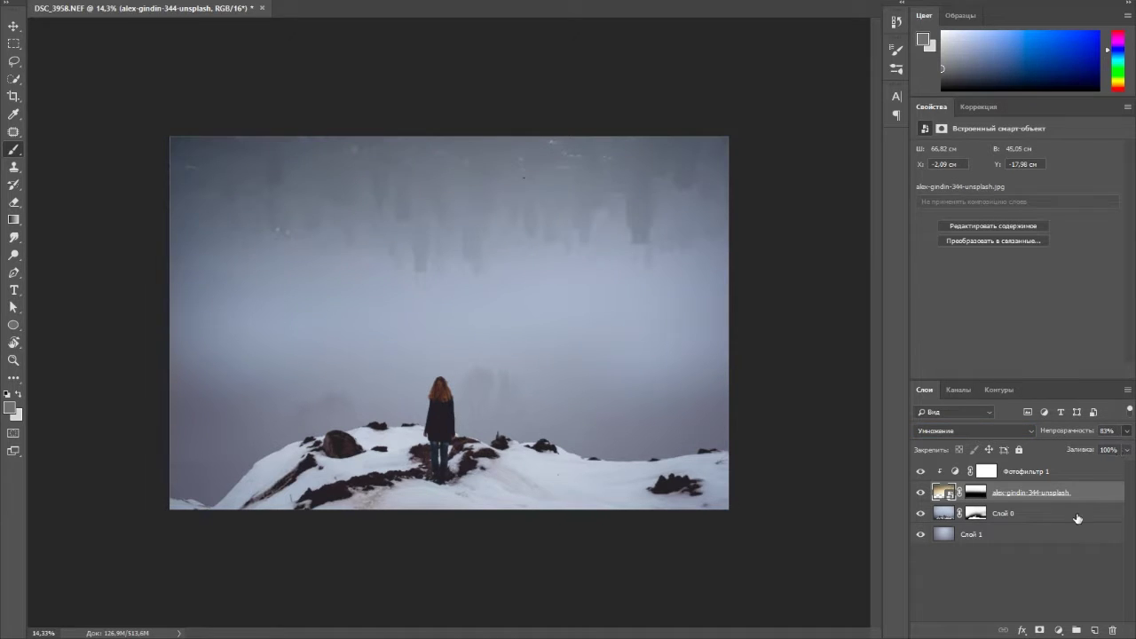
# Add a clipped Curves adjustment with an S-curve deepening the city's contrast
pyautogui.click(978, 107)
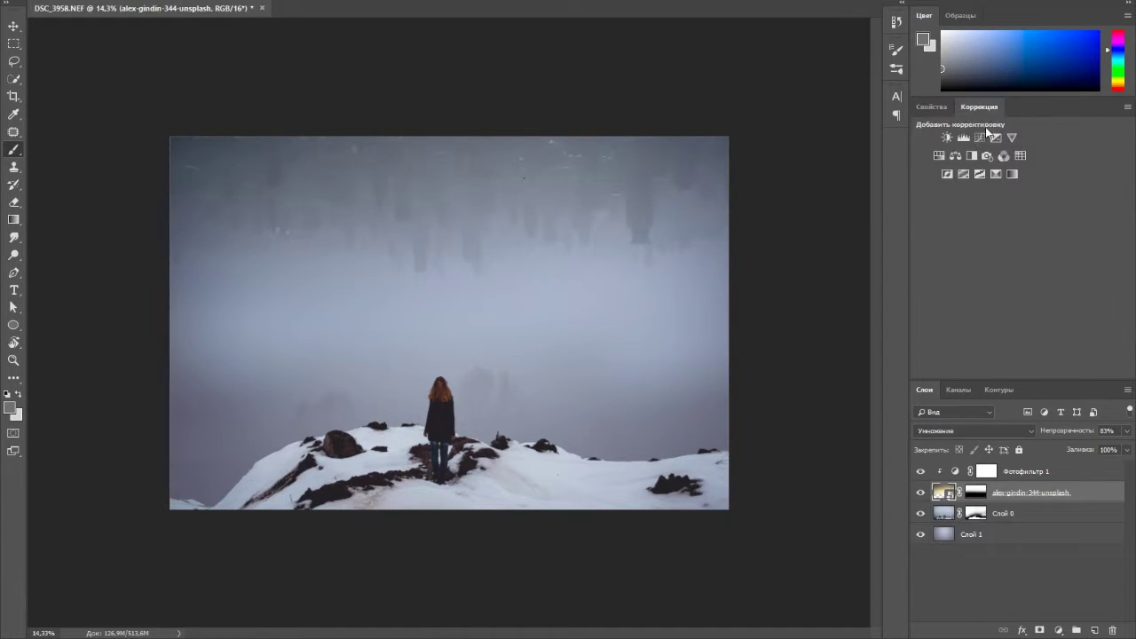
pyautogui.click(958, 133)
pyautogui.moveTo(1041, 254)
pyautogui.mouseDown()
pyautogui.moveTo(1041, 279)
pyautogui.moveTo(1028, 265)
pyautogui.mouseUp()
pyautogui.moveTo(1078, 218); pyautogui.dragTo(1079, 207)
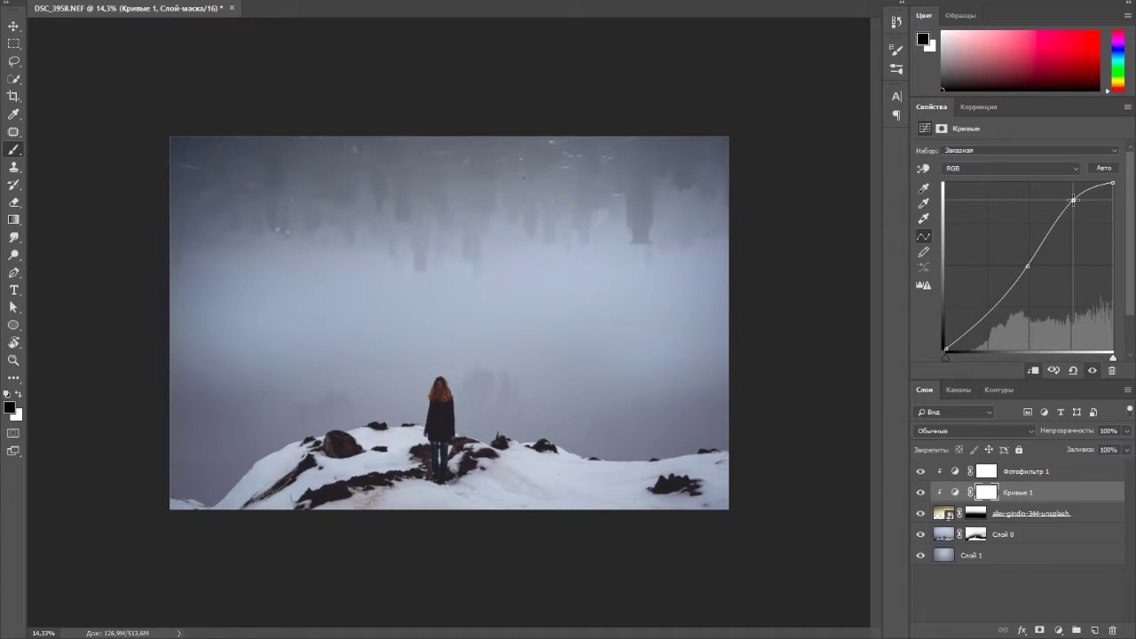
pyautogui.moveTo(984, 318); pyautogui.dragTo(977, 332)
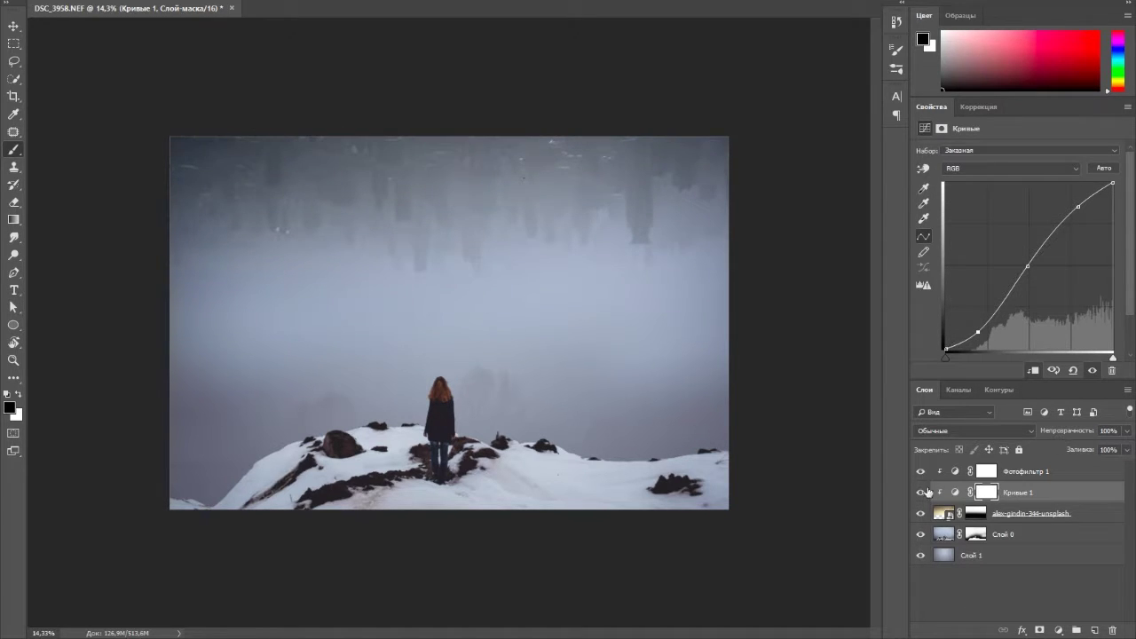
pyautogui.click(1102, 475)
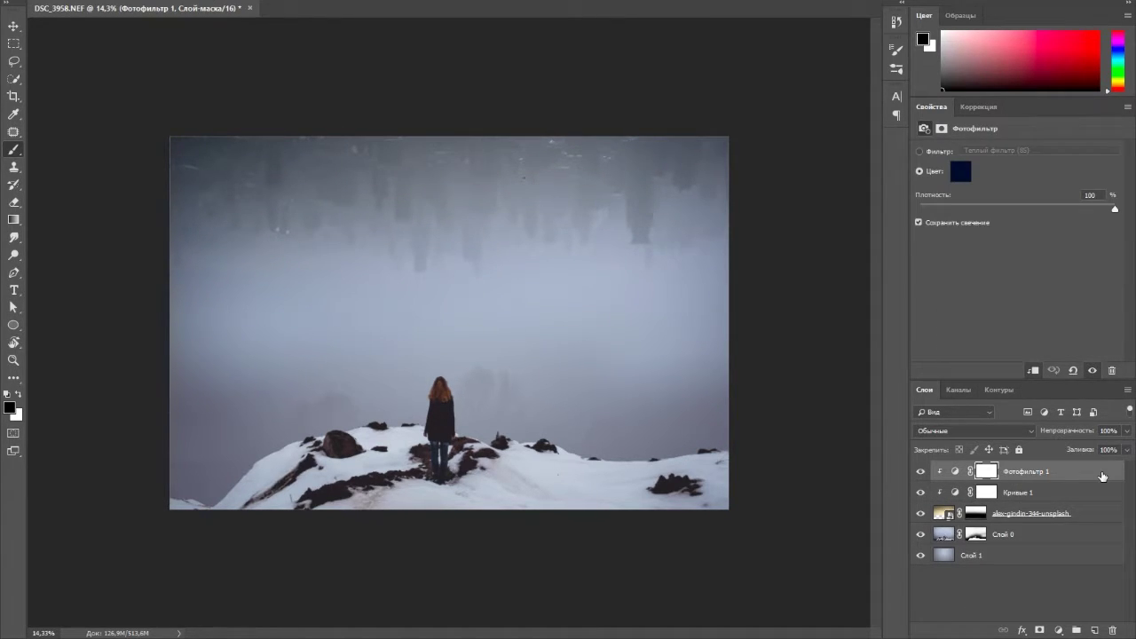
# Rotate the upside-down city layer with Free Transform and commit the change
pyautogui.click(1103, 519)
pyautogui.hotkey('ctrl', 't')
pyautogui.moveTo(736, 329); pyautogui.dragTo(546, 281)
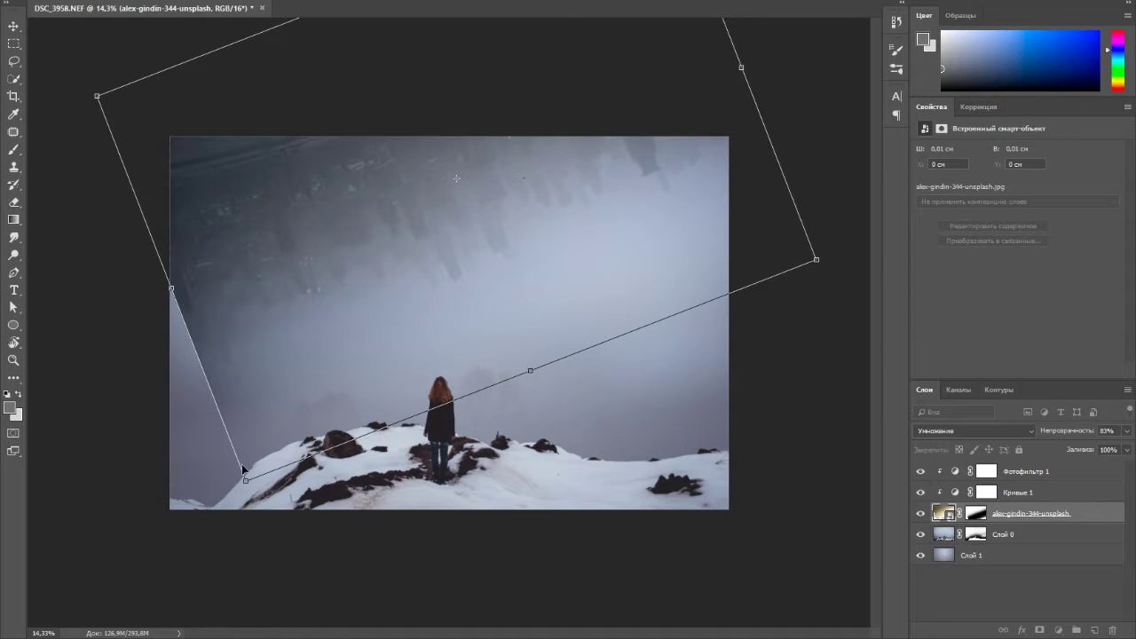
pyautogui.moveTo(242, 469)
pyautogui.mouseDown()
pyautogui.moveTo(600, 223)
pyautogui.moveTo(824, 296)
pyautogui.moveTo(591, 261)
pyautogui.mouseUp()
pyautogui.press('Return')
pyautogui.press('b')
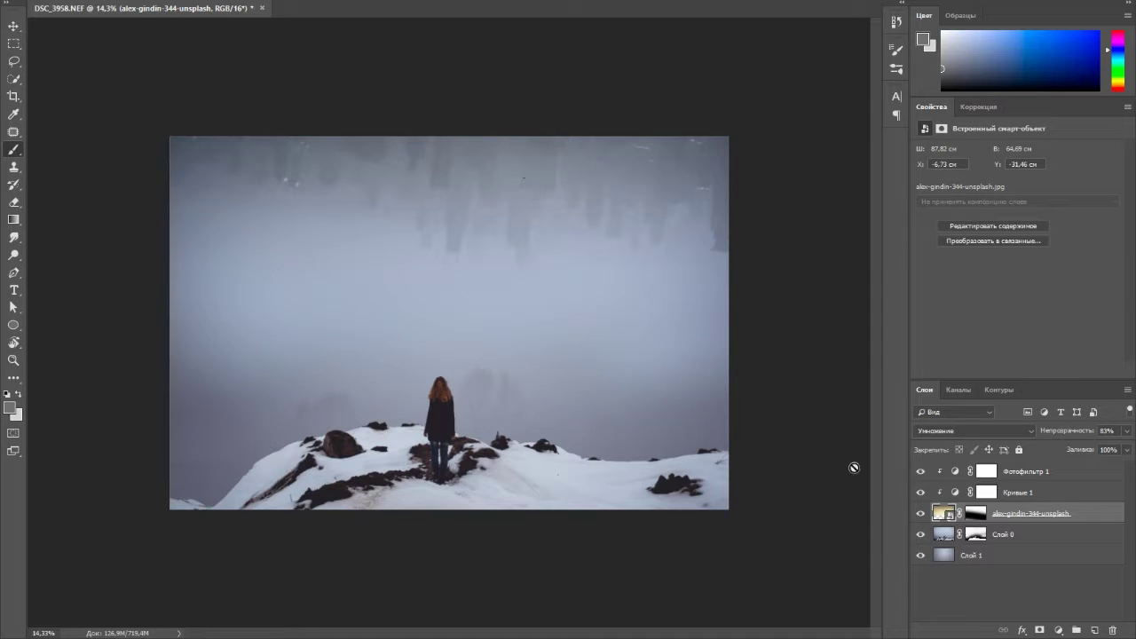
# Duplicate Слой 0 and place the copy above Слой 1 at 3% opacity
pyautogui.click(919, 554)
pyautogui.click(920, 555)
pyautogui.click(964, 537)
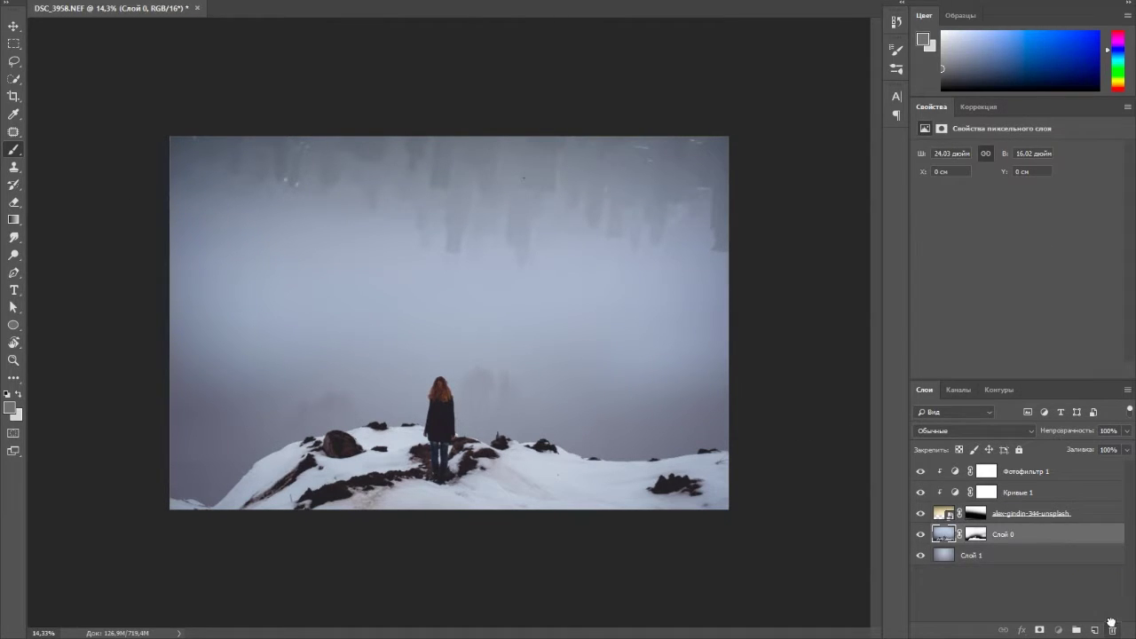
pyautogui.moveTo(1111, 624); pyautogui.dragTo(1094, 629)
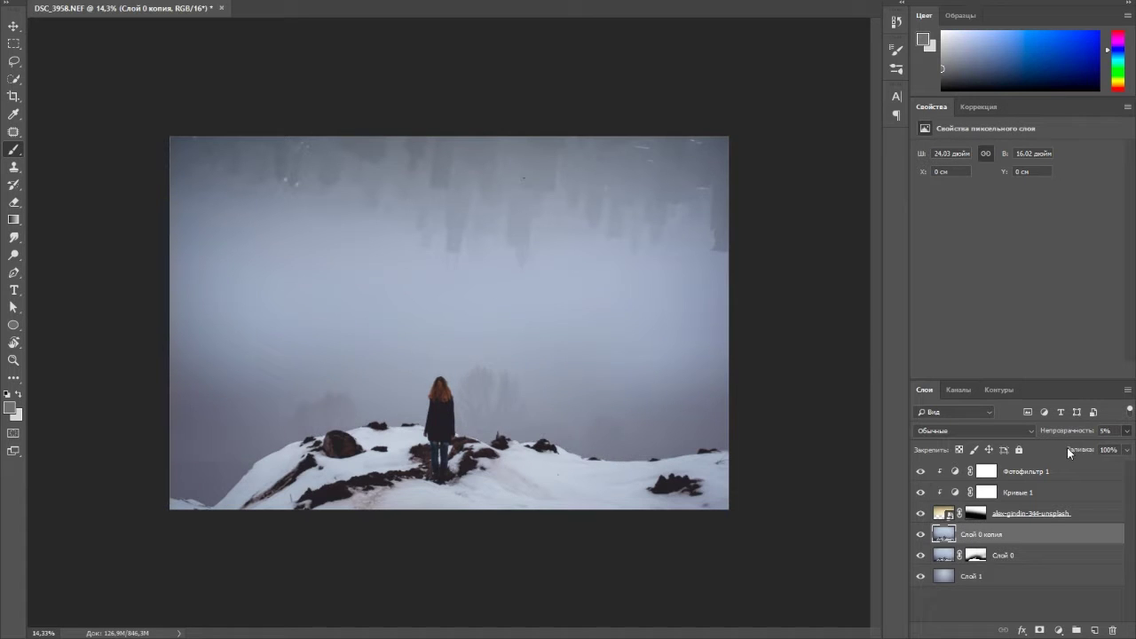
pyautogui.moveTo(1081, 448); pyautogui.dragTo(1115, 444)
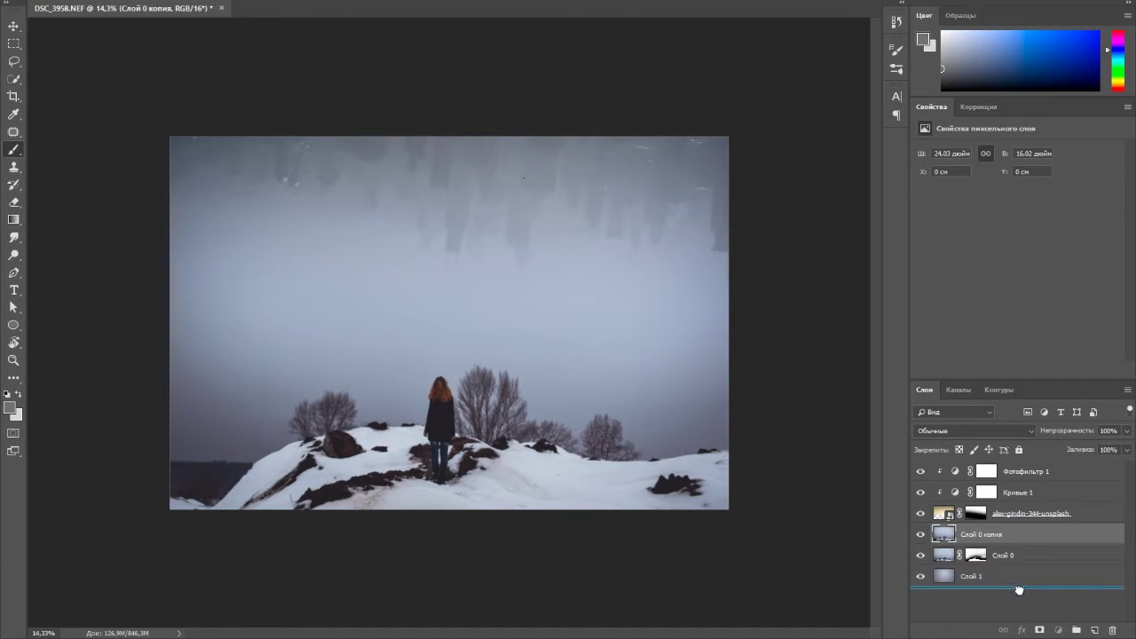
pyautogui.moveTo(1046, 535); pyautogui.dragTo(1003, 588)
pyautogui.click(1003, 555)
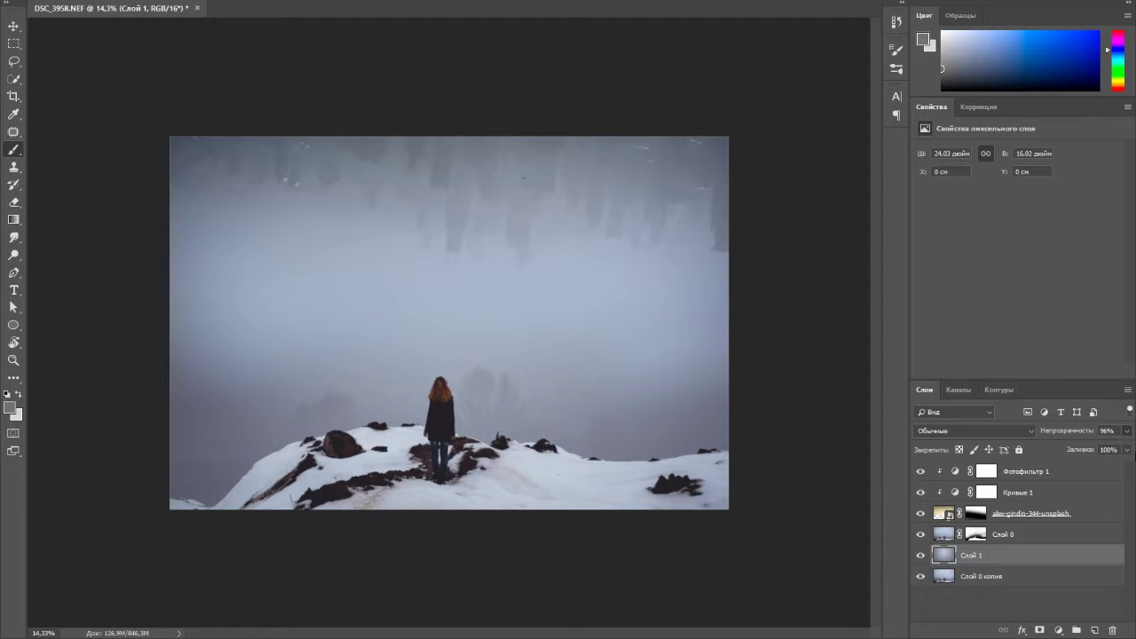
pyautogui.moveTo(977, 576); pyautogui.dragTo(1025, 554)
pyautogui.moveTo(1120, 432); pyautogui.dragTo(1066, 446)
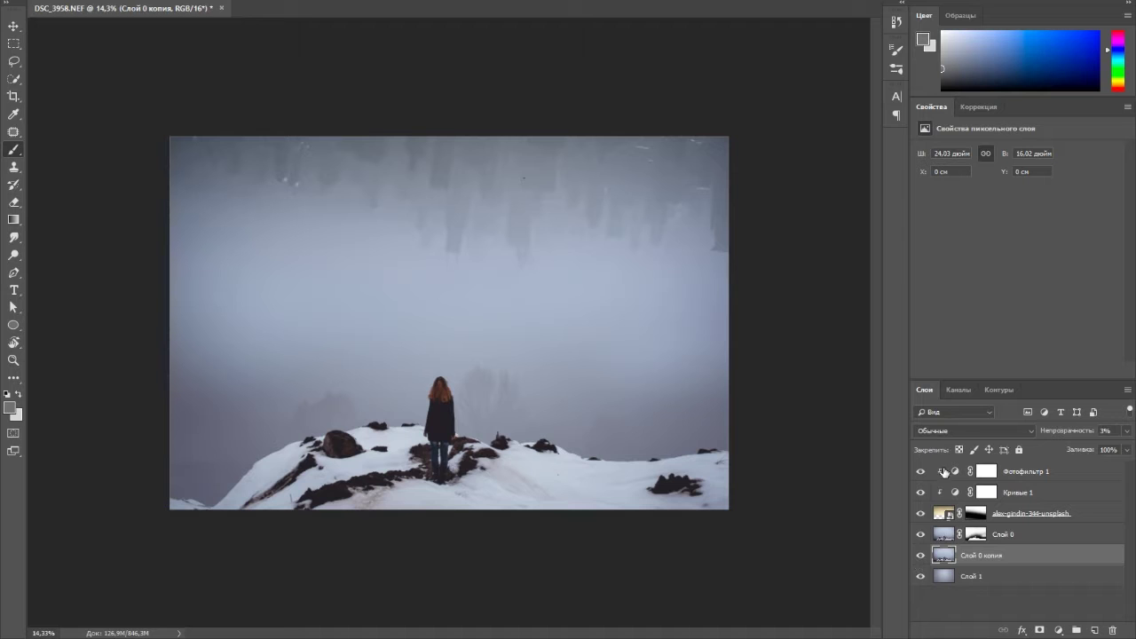
# Shift the city layer, then undo the recent steps to remove the Слой 0 copy
pyautogui.click(1064, 520)
pyautogui.press('v')
pyautogui.moveTo(335, 234); pyautogui.dragTo(372, 165)
pyautogui.moveTo(264, 262); pyautogui.dragTo(269, 265)
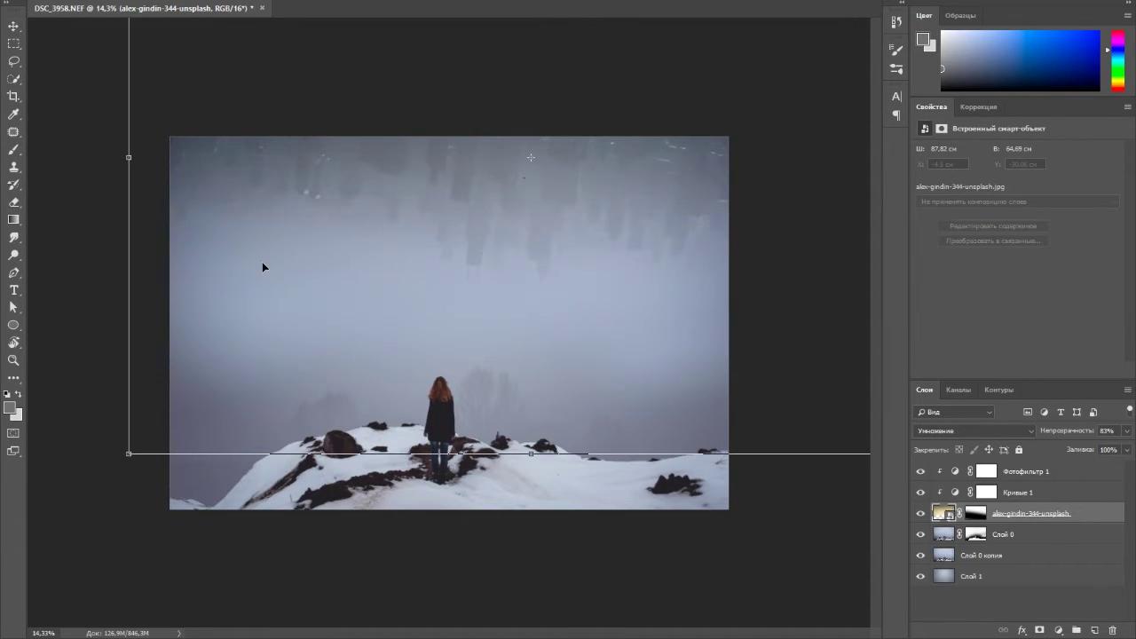
pyautogui.hotkey('ctrl', 'alt', 'z')
pyautogui.hotkey('ctrl', 'alt', 'z')
pyautogui.hotkey('ctrl', 'alt', 'z')
pyautogui.hotkey('ctrl', 'alt', 'z')
pyautogui.hotkey('ctrl', 'alt', 'z')
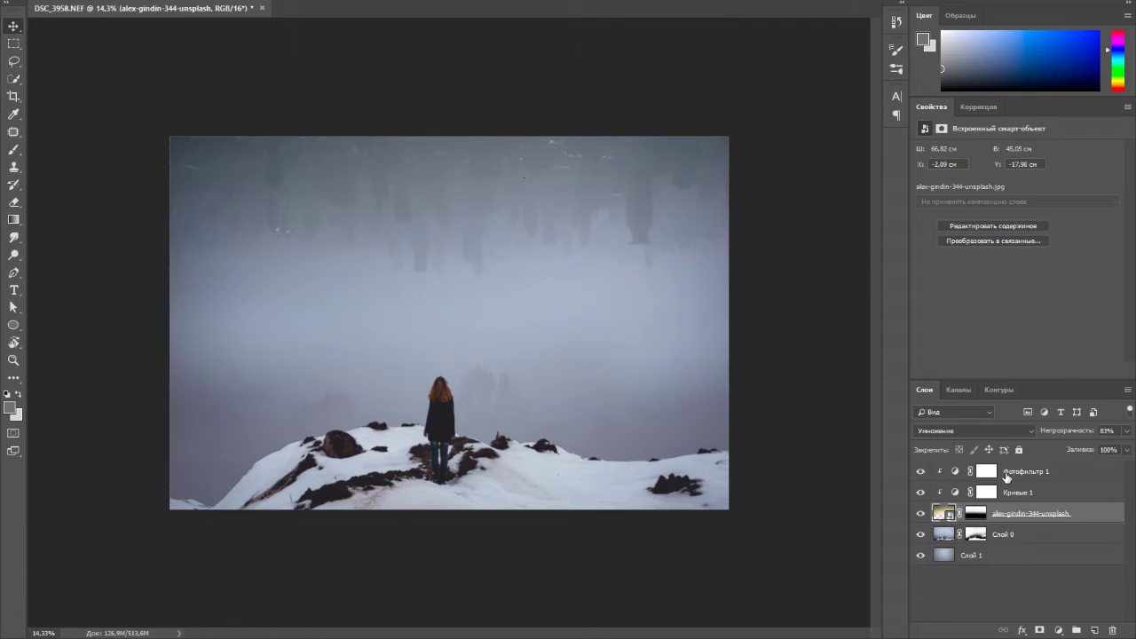
pyautogui.hotkey('ctrl', 'alt', 'z')
pyautogui.hotkey('ctrl', 'alt', 'z')
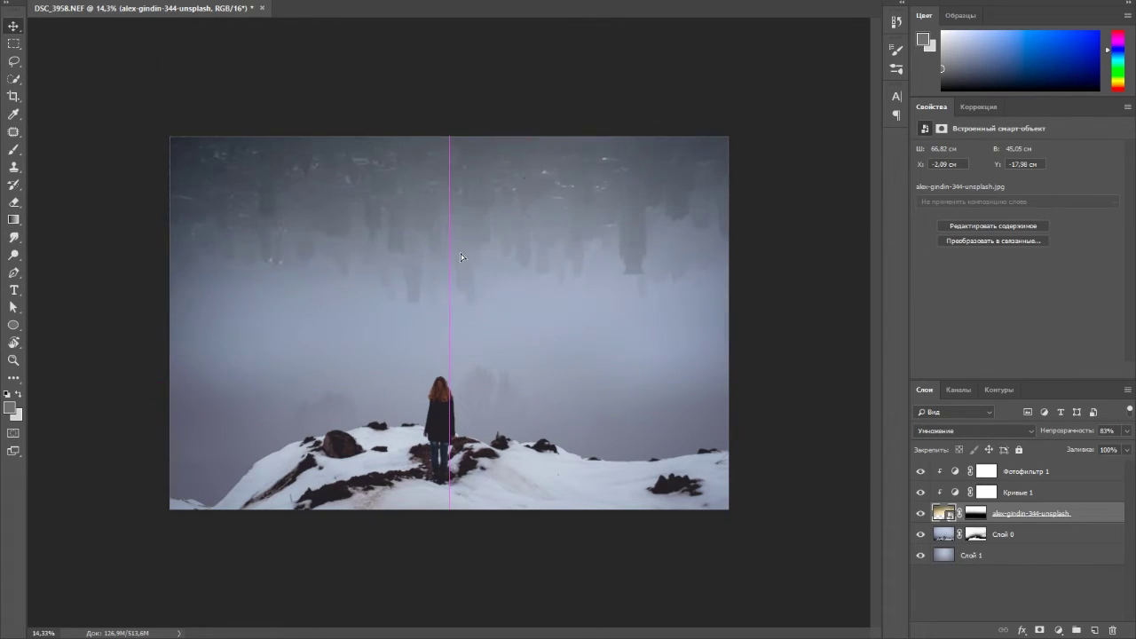
# Scale the city layer up to about 86.42 × 58.27 cm and reposition it across the sky
pyautogui.moveTo(513, 282); pyautogui.dragTo(461, 229)
pyautogui.hotkey('ctrl', 't')
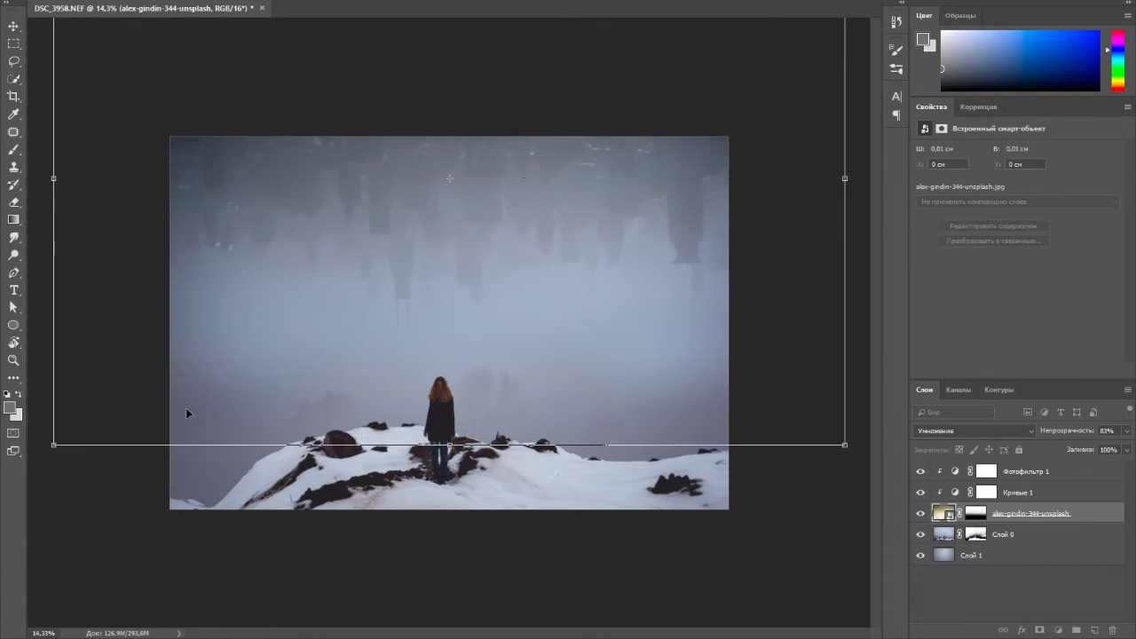
pyautogui.moveTo(121, 401); pyautogui.dragTo(63, 467)
pyautogui.press('Return')
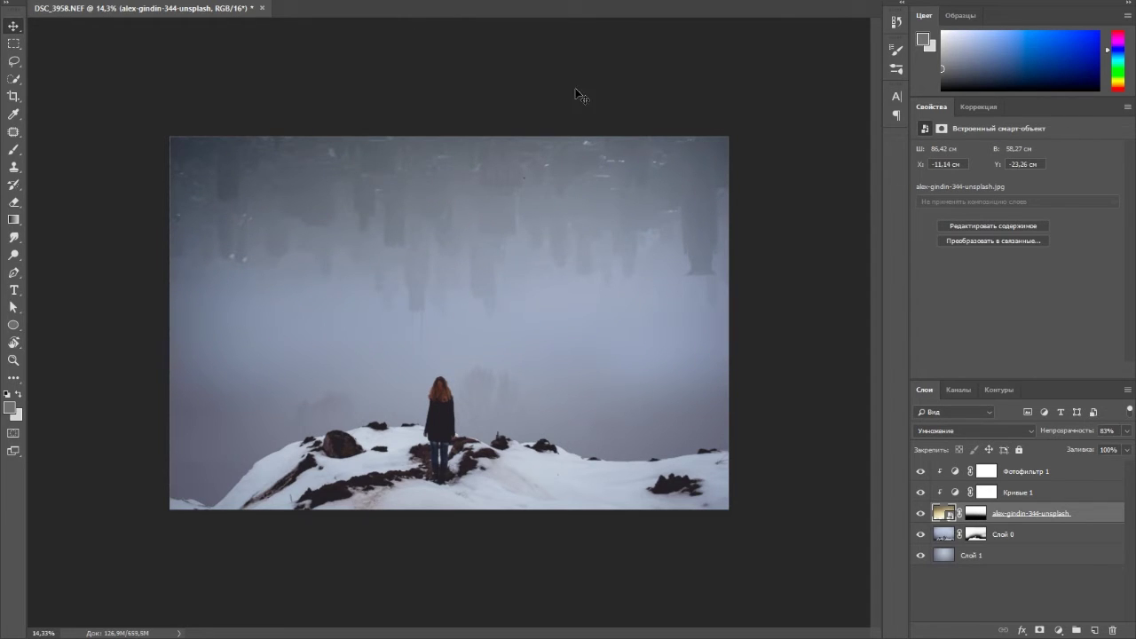
pyautogui.click(922, 514)
pyautogui.click(922, 514)
pyautogui.moveTo(494, 256)
pyautogui.mouseDown()
pyautogui.moveTo(510, 190)
pyautogui.moveTo(515, 259)
pyautogui.mouseUp()
pyautogui.click(921, 513)
pyautogui.click(921, 513)
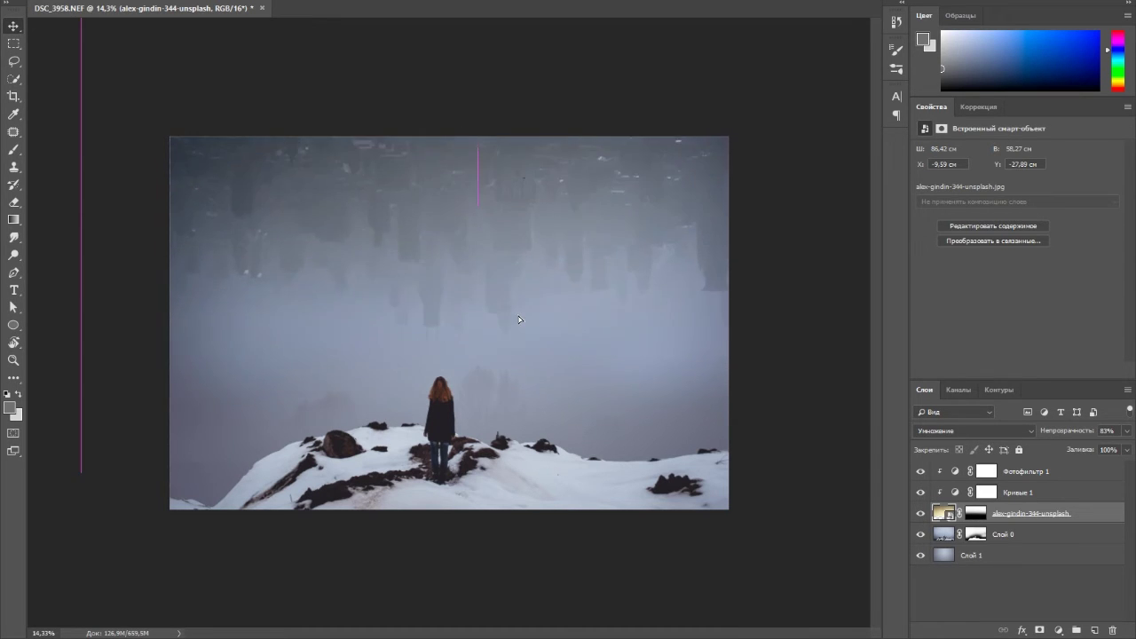
# Keep Multiply blending on the city layer and save the document as DSC_3958-Edit.psd
pyautogui.hotkey('shift', '-')
pyautogui.hotkey('shift', '=')
pyautogui.hotkey('ctrl', 's')
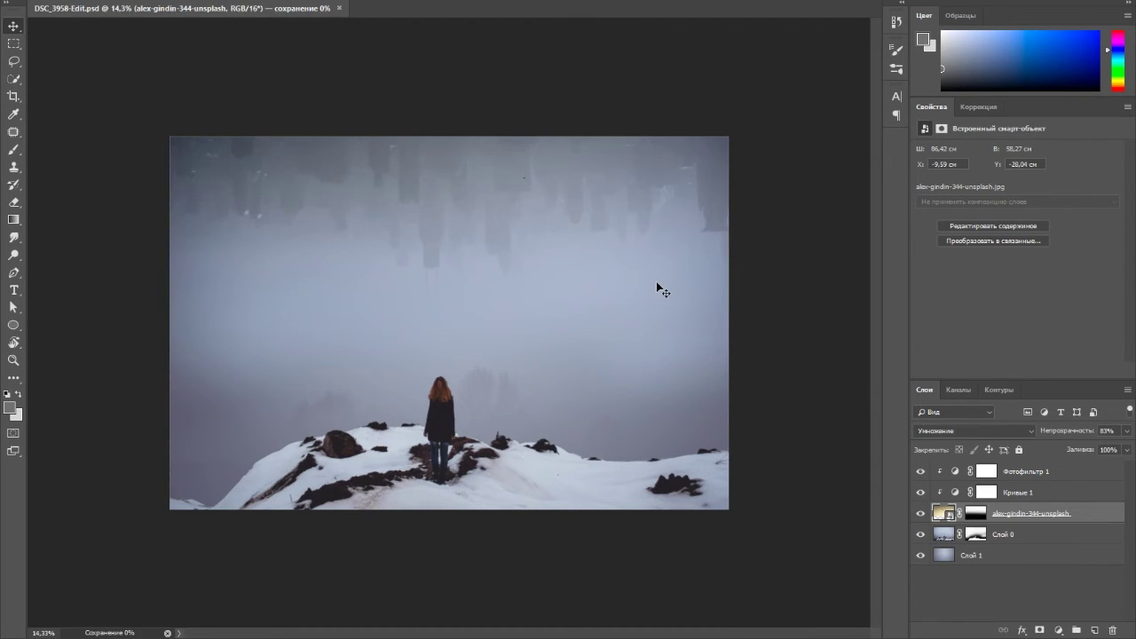